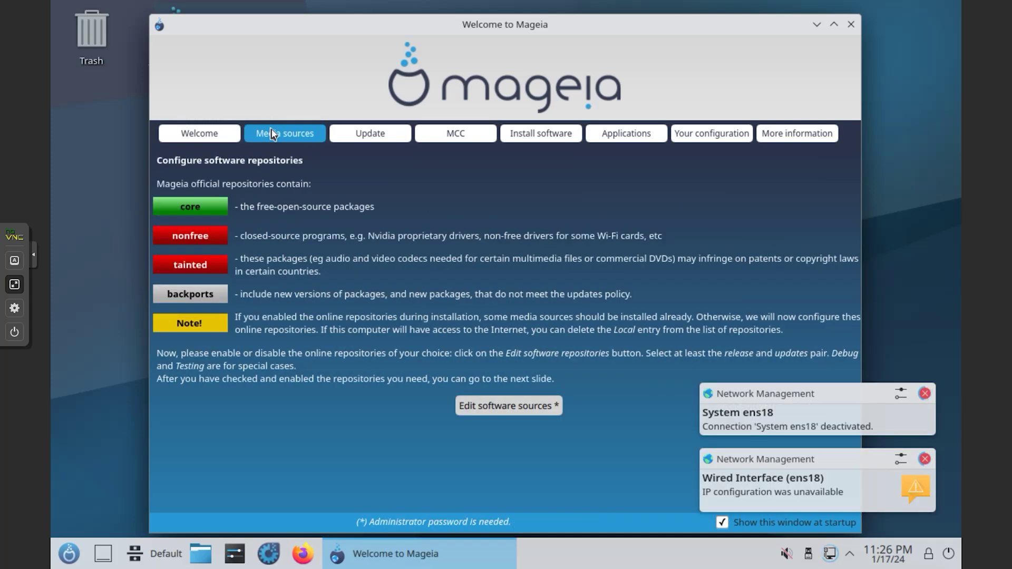
Browse the Update, MCC, Install software and Applications pages of Welcome to Mageia.
{"action": "left_click", "coordinate": [360, 138]}
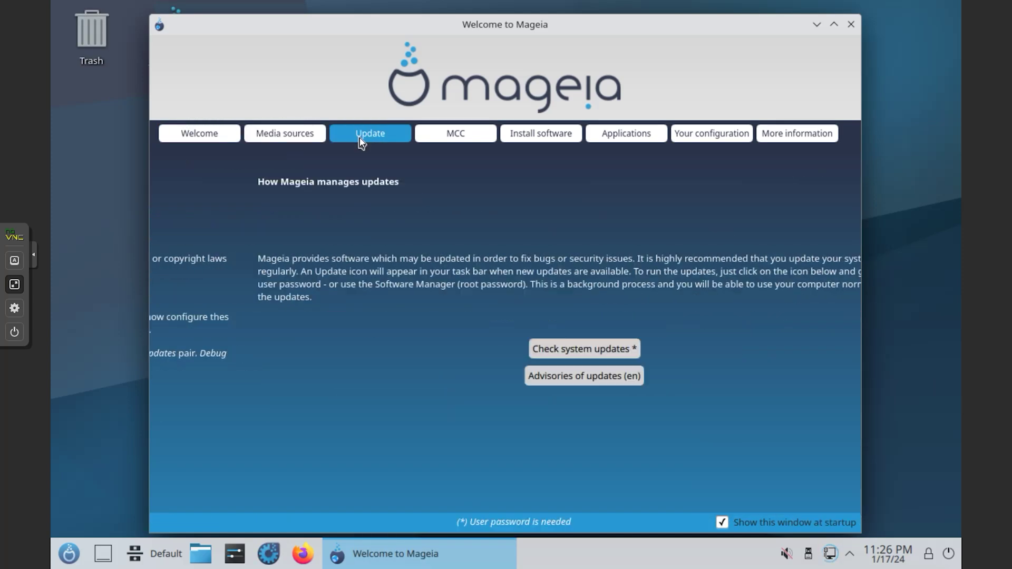
{"action": "left_click", "coordinate": [450, 141]}
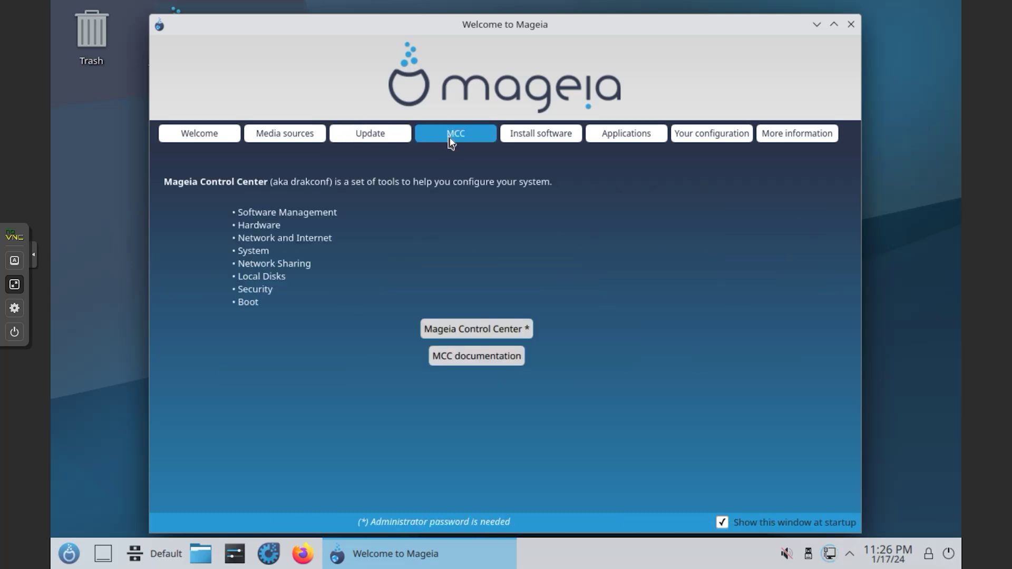
{"action": "left_click", "coordinate": [532, 139]}
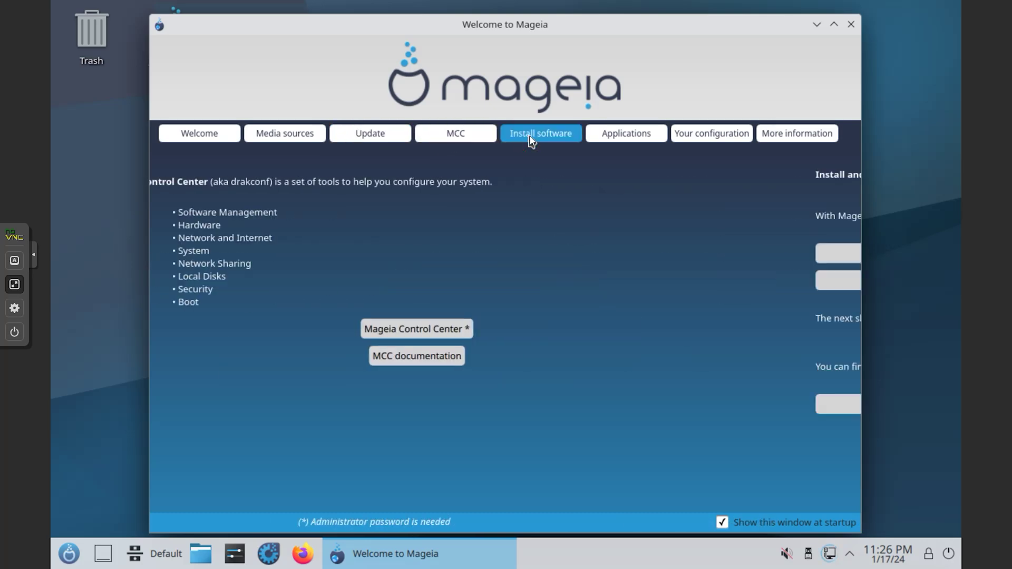
{"action": "left_click", "coordinate": [630, 136]}
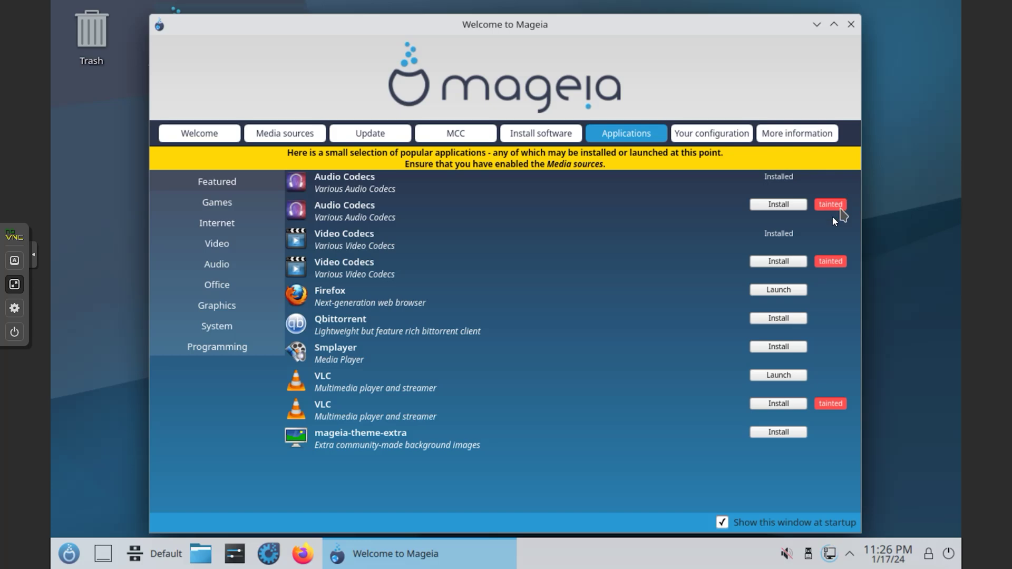
Try installing the tainted Audio Codecs, then dismiss the tainted repositories warning.
{"action": "left_click", "coordinate": [781, 208]}
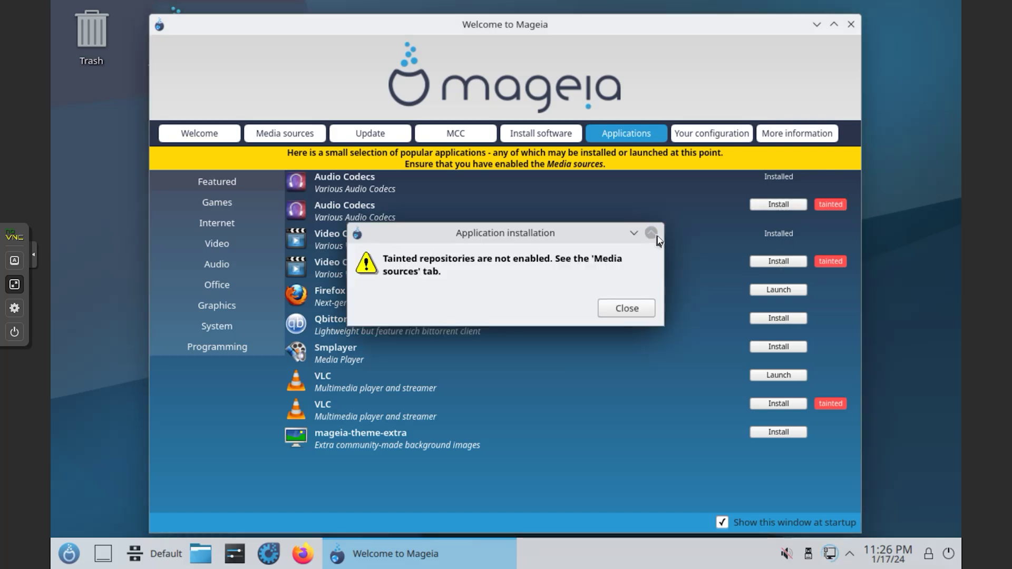
{"action": "left_click", "coordinate": [652, 233]}
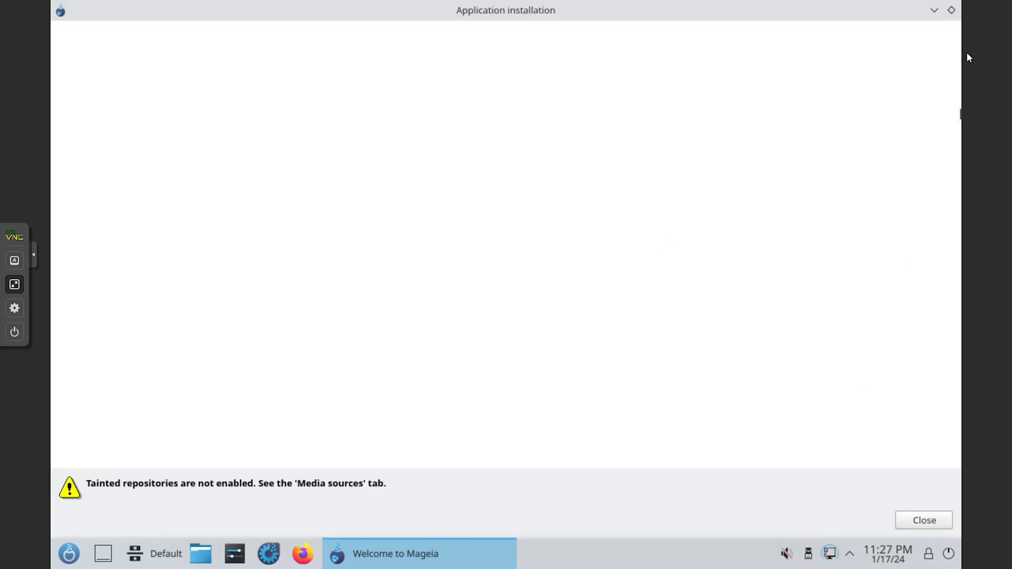
{"action": "left_click", "coordinate": [952, 9]}
{"action": "left_click", "coordinate": [642, 316]}
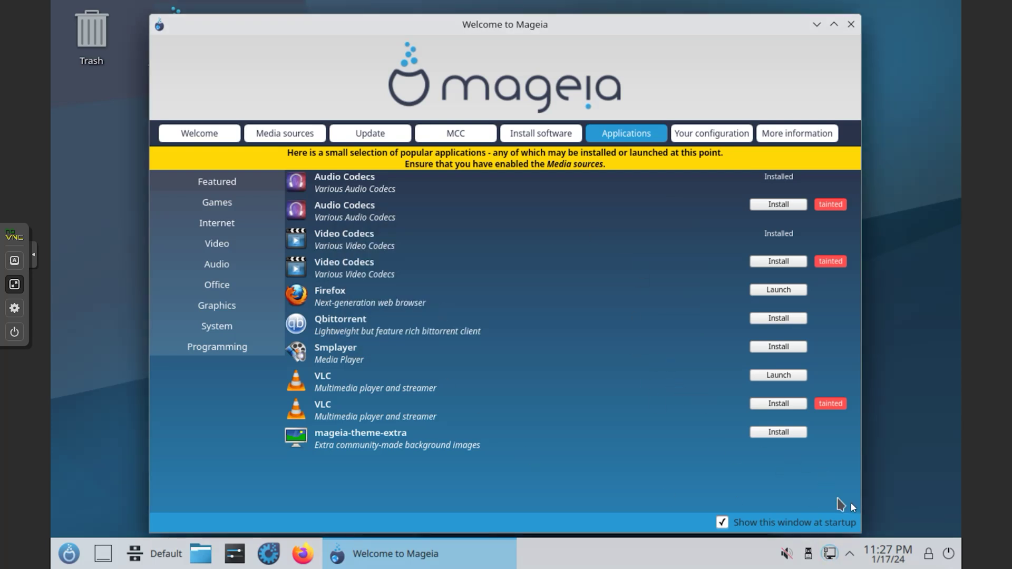
Open the network connections configuration, then view the More information system summary.
{"action": "right_click", "coordinate": [830, 554]}
{"action": "left_click", "coordinate": [818, 525]}
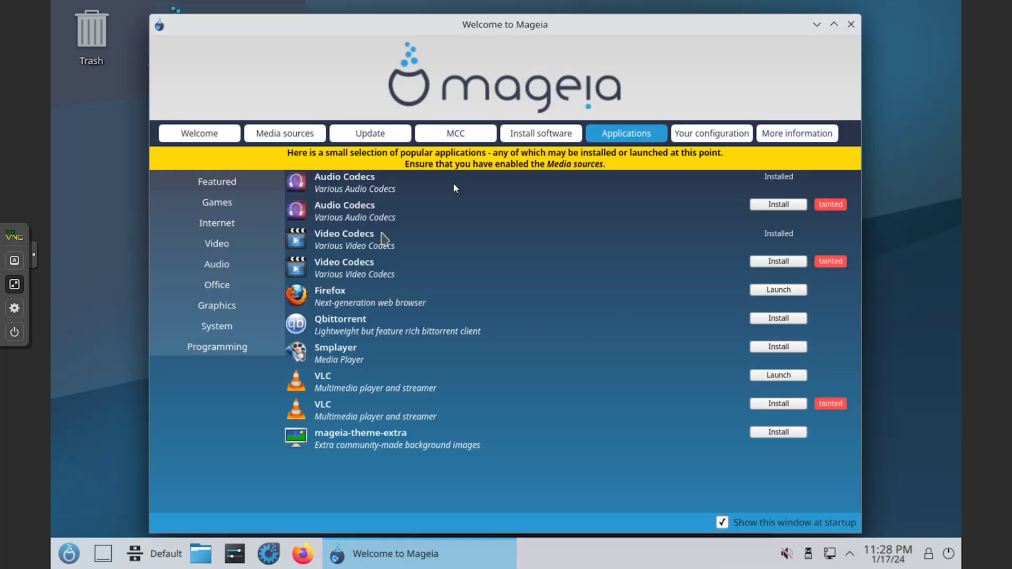
{"action": "left_click", "coordinate": [732, 135]}
View the documentation links, then the Software Management, System and Network Sharing categories.
{"action": "left_click", "coordinate": [786, 135]}
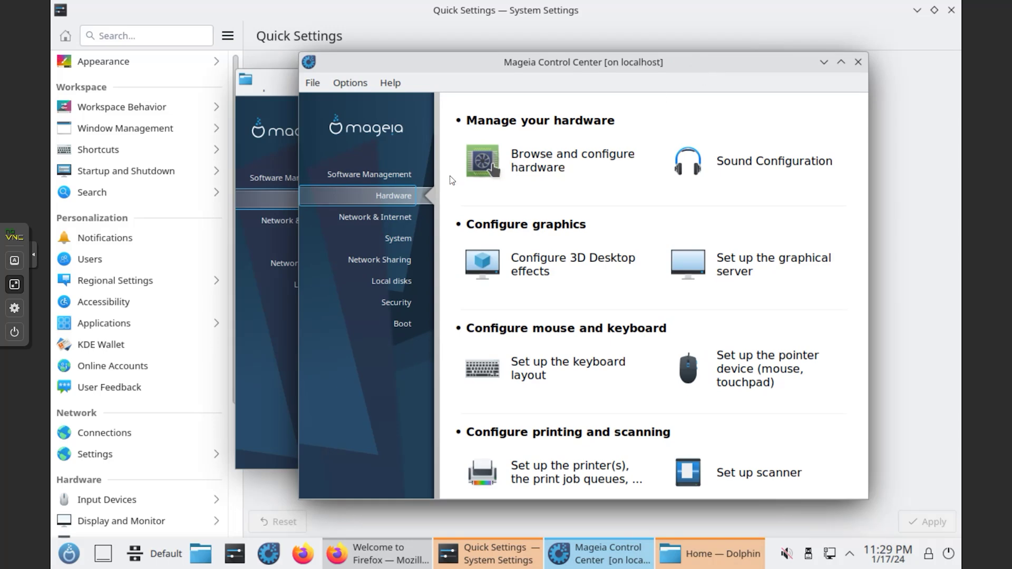
{"action": "left_click", "coordinate": [393, 182]}
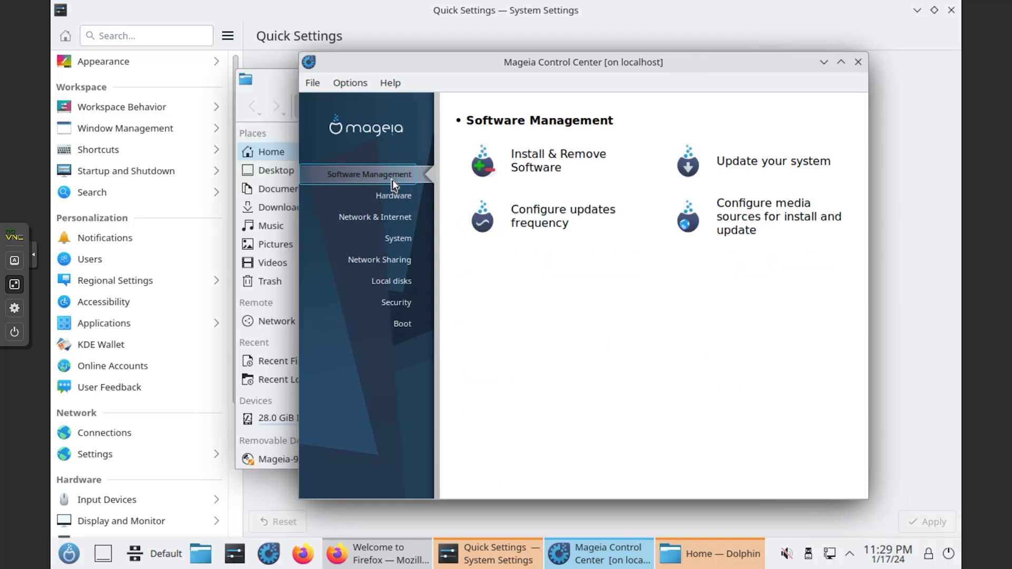
{"action": "left_click", "coordinate": [393, 240]}
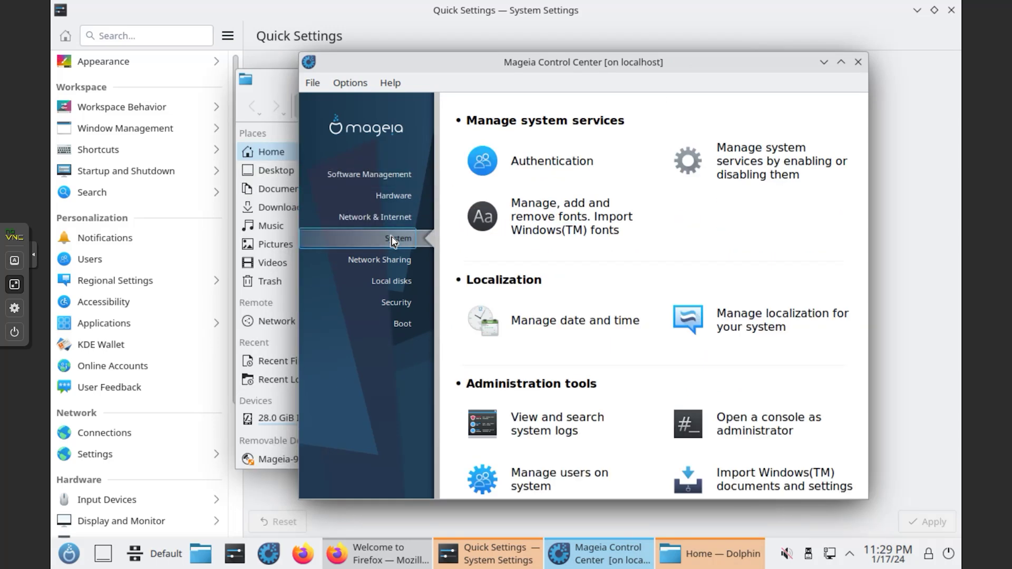
{"action": "left_click", "coordinate": [391, 263]}
View the Local disks, Security and Boot categories, then close Mageia Control Center.
{"action": "left_click", "coordinate": [392, 282]}
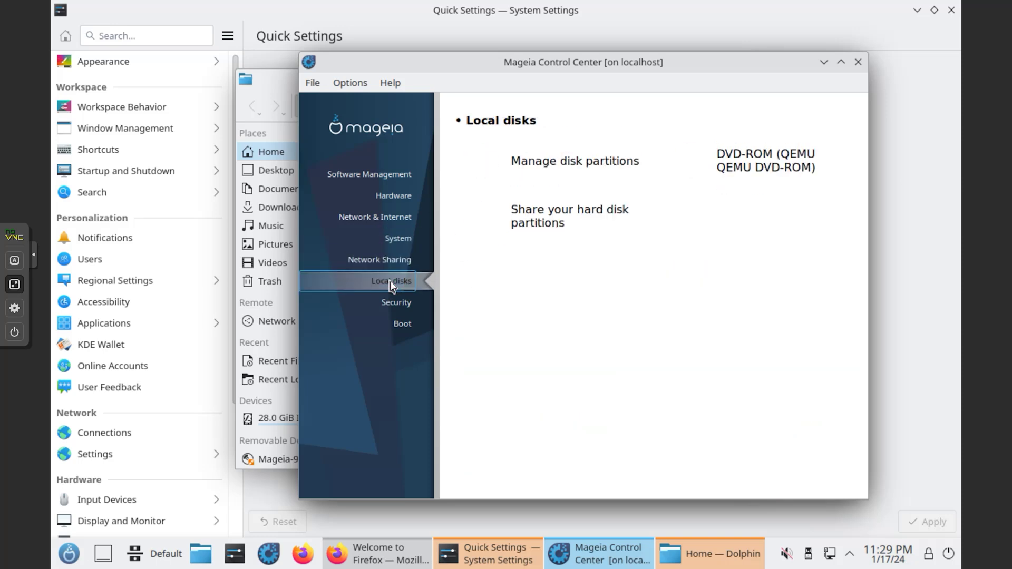
{"action": "left_click", "coordinate": [396, 304]}
{"action": "left_click", "coordinate": [400, 324]}
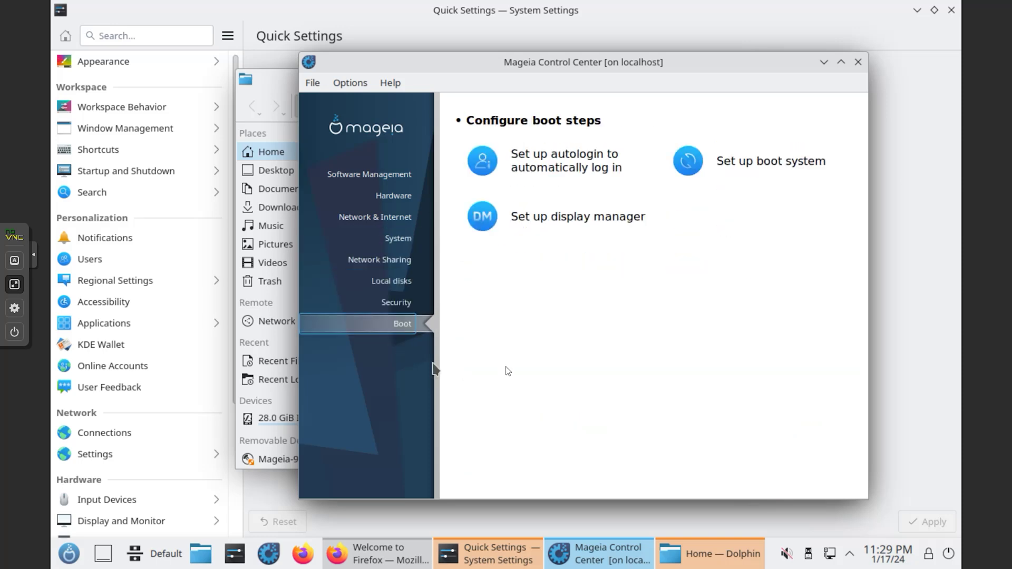
{"action": "left_click", "coordinate": [857, 62]}
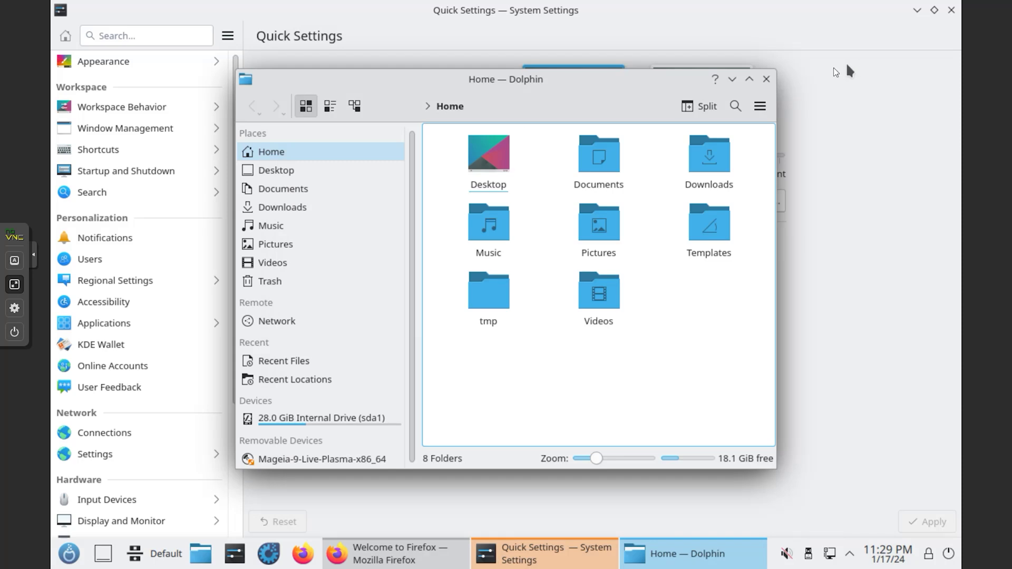
Close Dolphin, pick the Breeze Dark theme in Quick Settings and apply the change.
{"action": "left_click", "coordinate": [768, 80]}
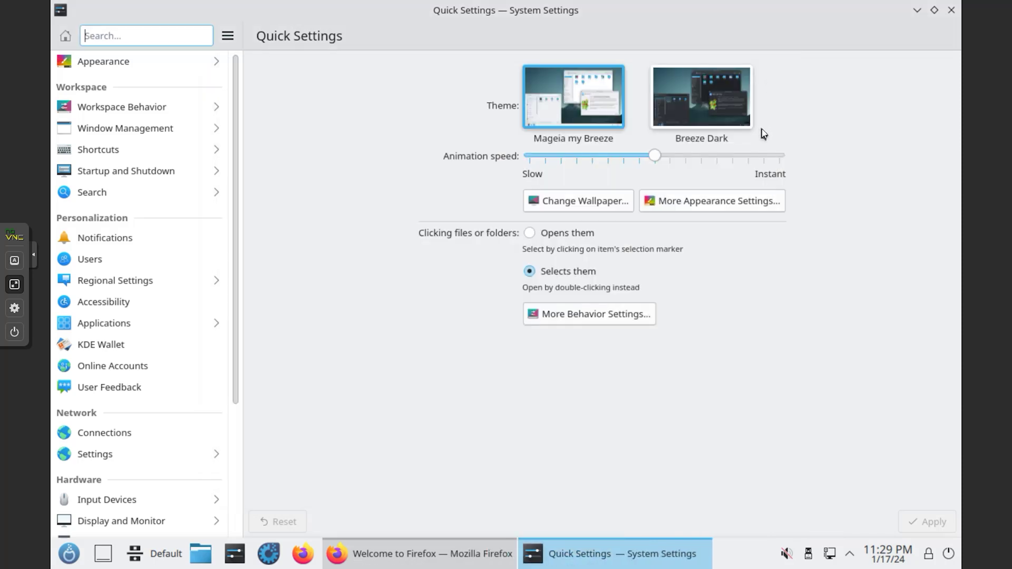
{"action": "left_click", "coordinate": [711, 119]}
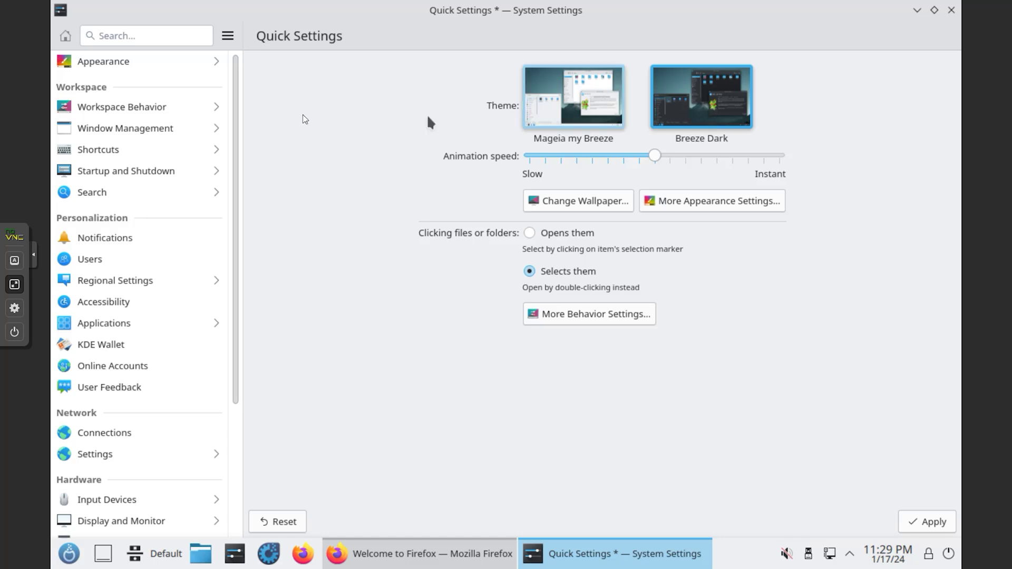
{"action": "left_click", "coordinate": [169, 108]}
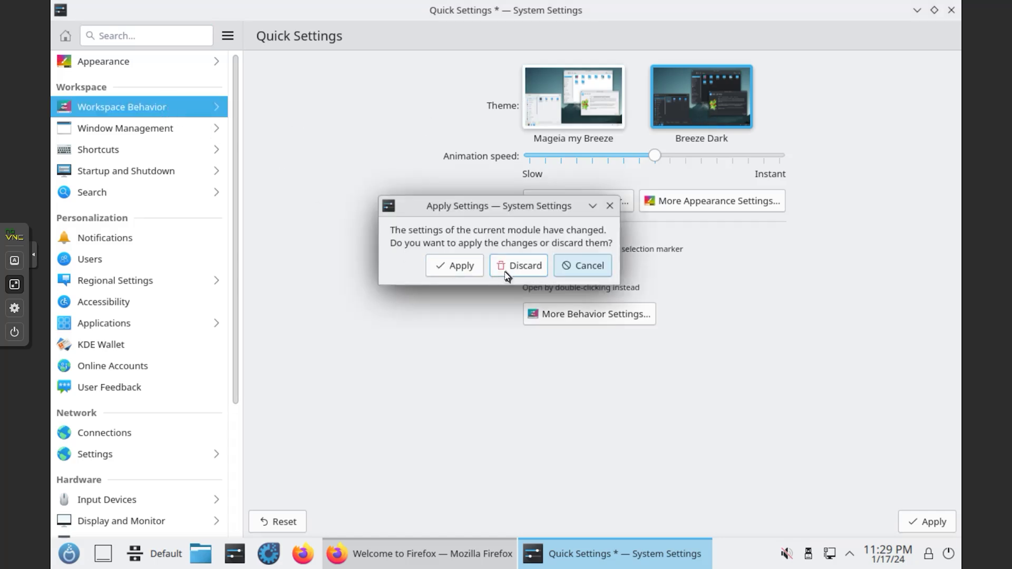
{"action": "left_click", "coordinate": [468, 269]}
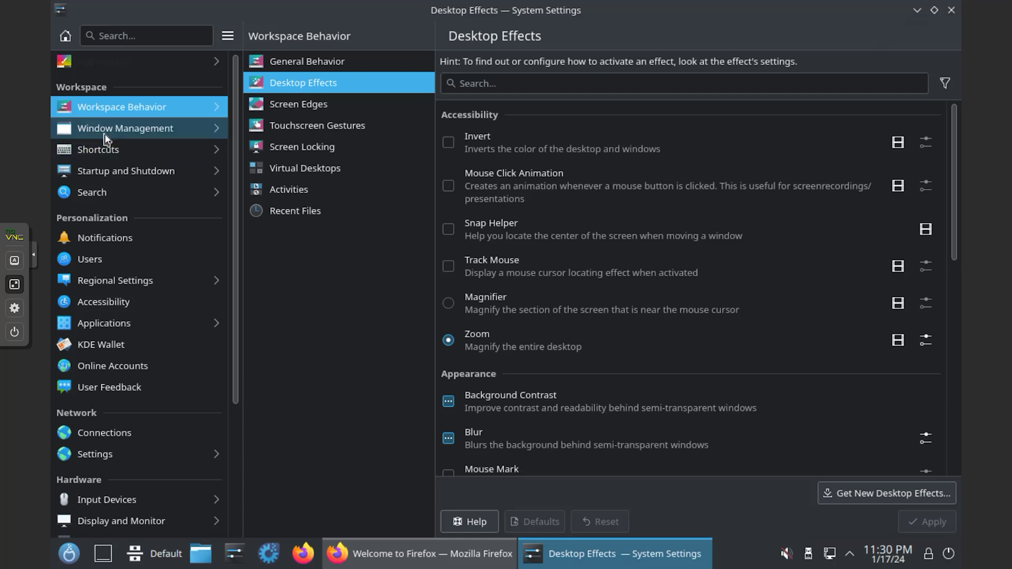
Look through Input Devices, Display and Monitor, Audio, Multimedia, Bluetooth and KDE Connect, ending on About this System.
{"action": "scroll", "coordinate": [119, 268], "scroll_direction": "down", "scroll_amount": 5}
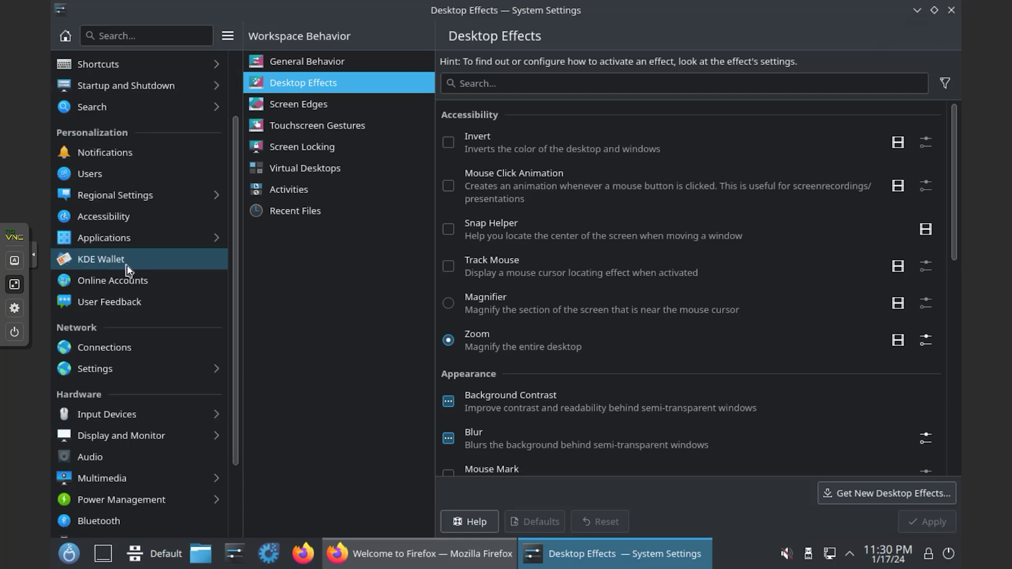
{"action": "left_click", "coordinate": [129, 325]}
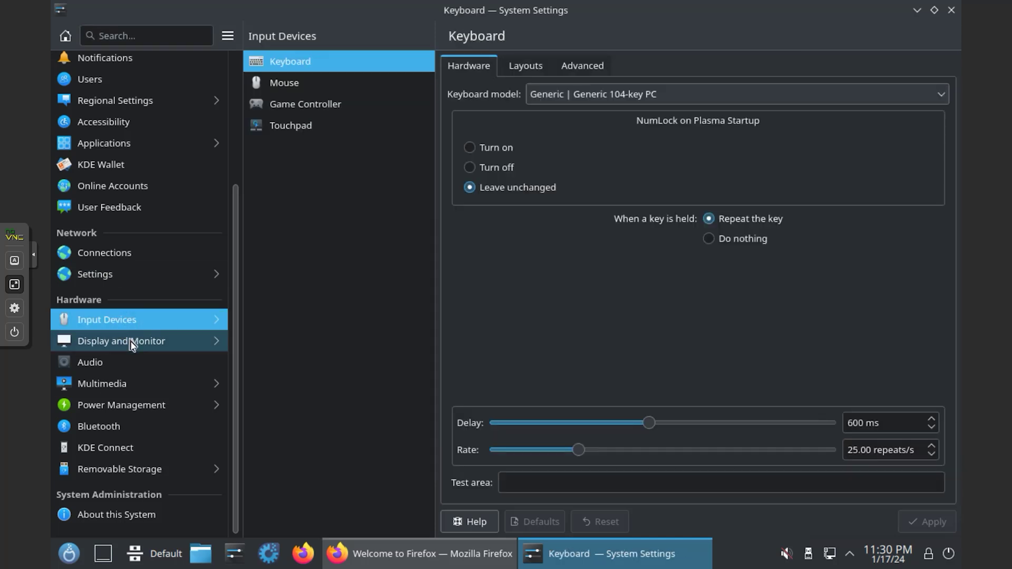
{"action": "left_click", "coordinate": [133, 342]}
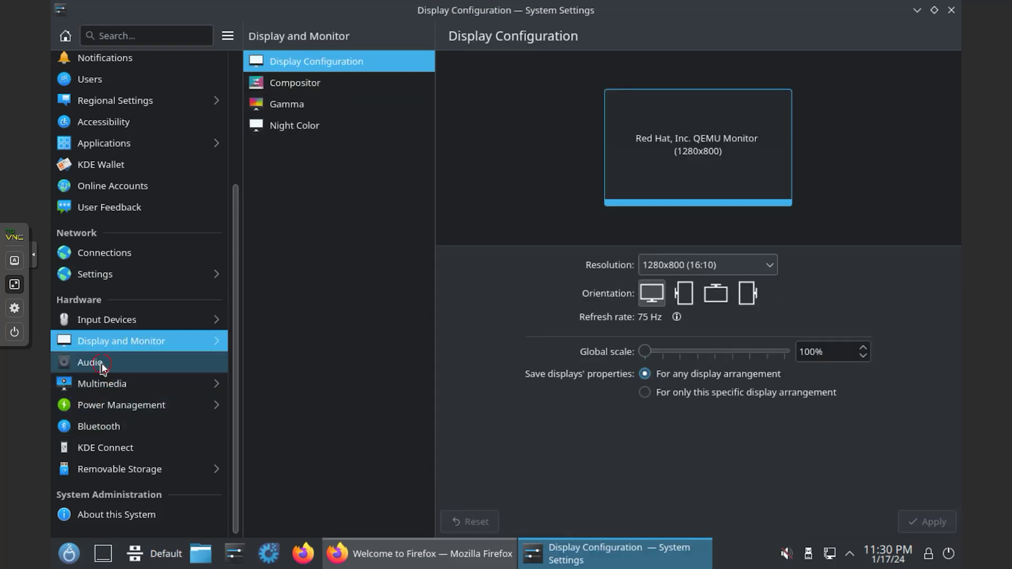
{"action": "left_click", "coordinate": [101, 363]}
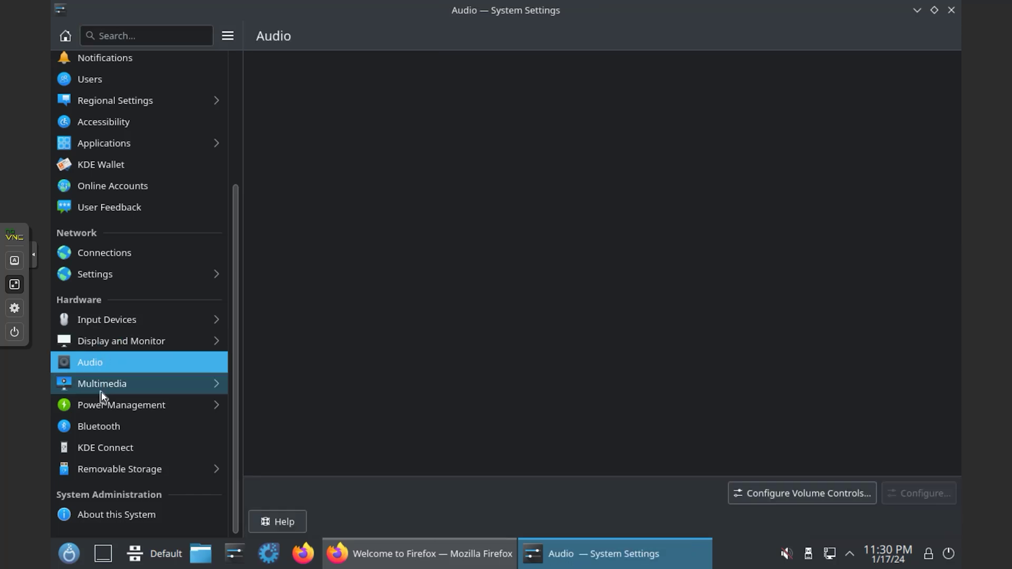
{"action": "left_click", "coordinate": [102, 393]}
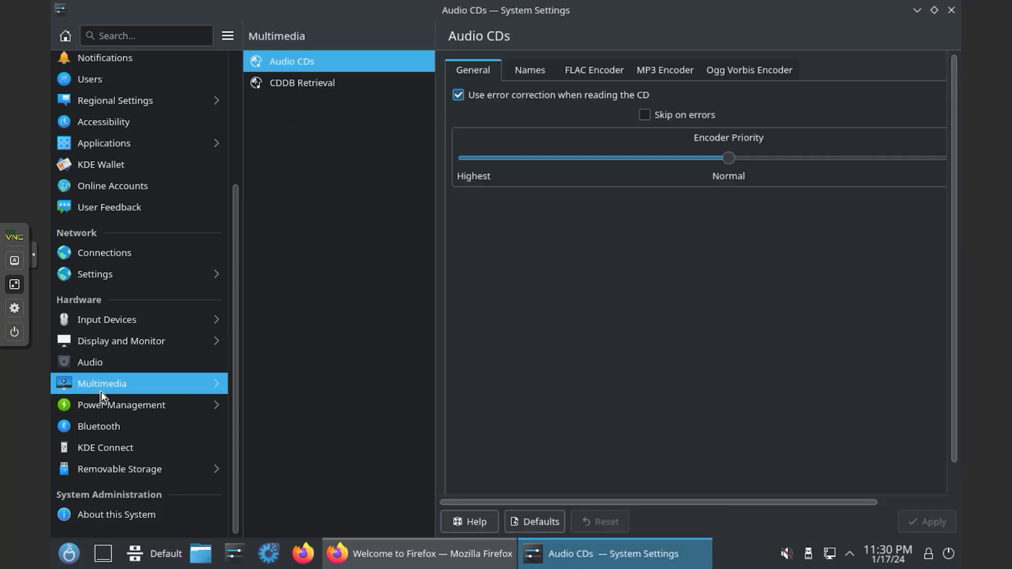
{"action": "left_click", "coordinate": [98, 426]}
{"action": "left_click", "coordinate": [97, 454]}
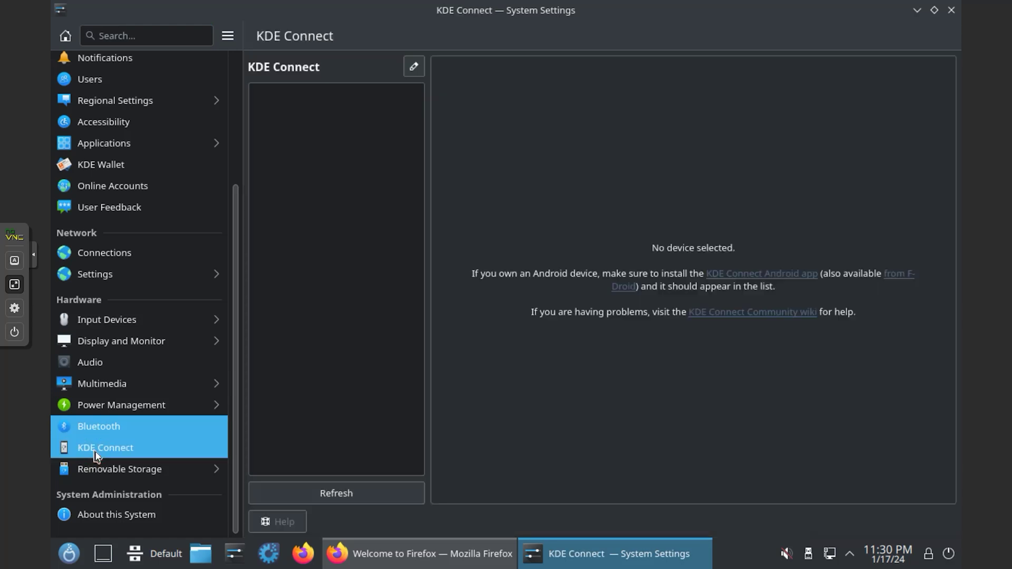
{"action": "left_click", "coordinate": [98, 515]}
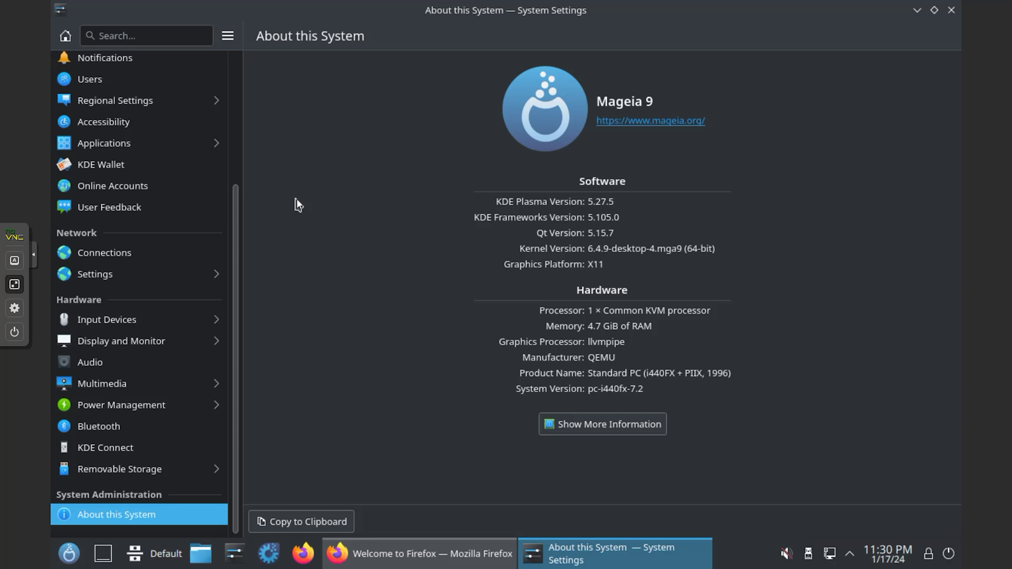
Close System Settings and Firefox, then browse the launcher's Internet, Office, Graphics and other categories.
{"action": "left_click", "coordinate": [951, 11]}
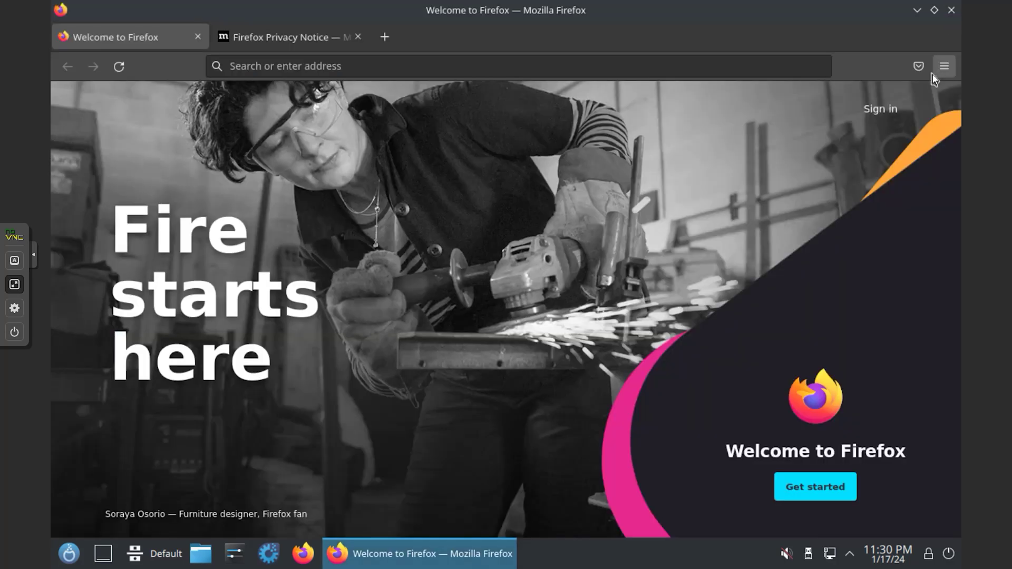
{"action": "left_click", "coordinate": [951, 11]}
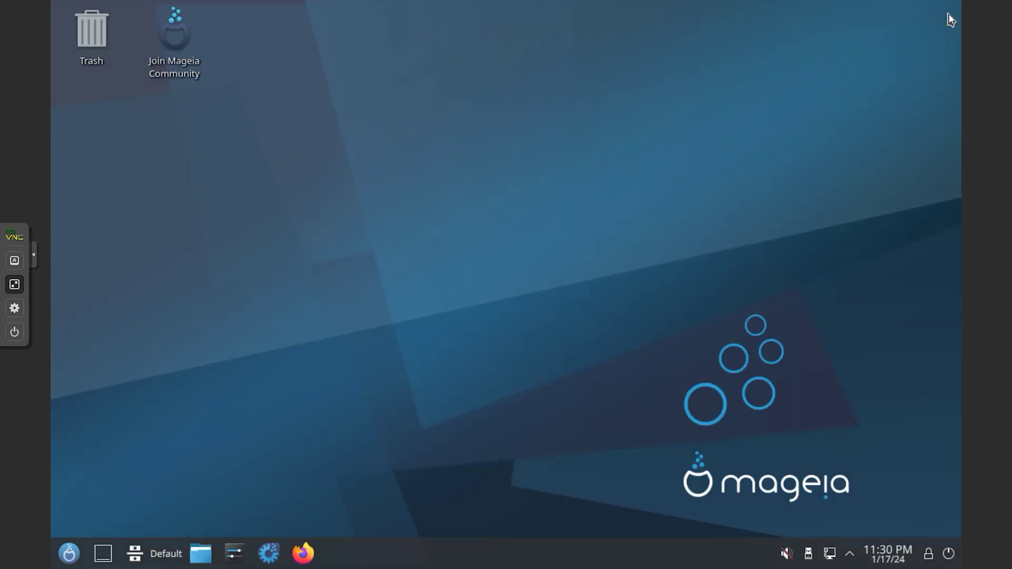
{"action": "left_click", "coordinate": [78, 557]}
{"action": "mouse_move", "coordinate": [220, 280]}
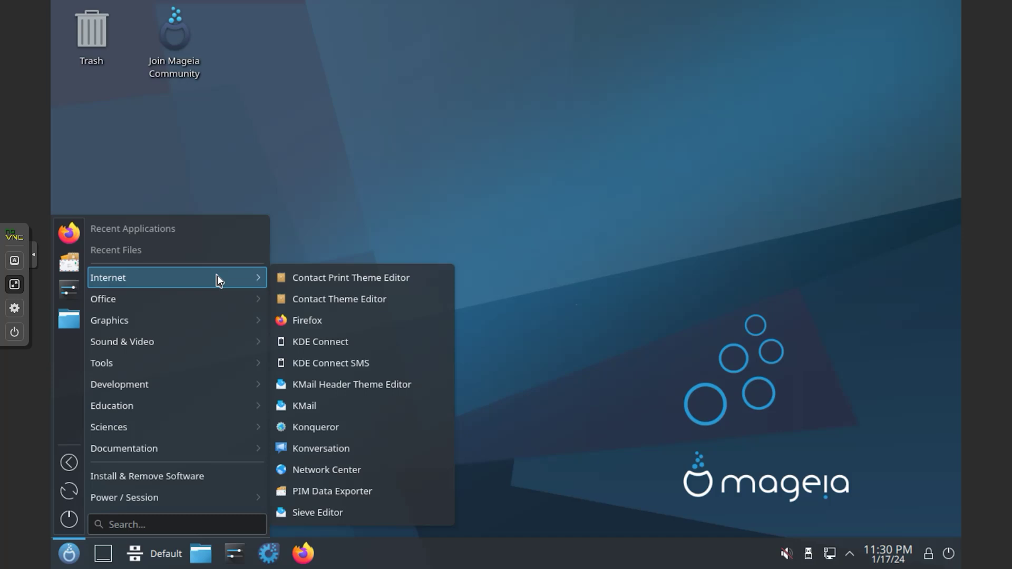
{"action": "mouse_move", "coordinate": [215, 302]}
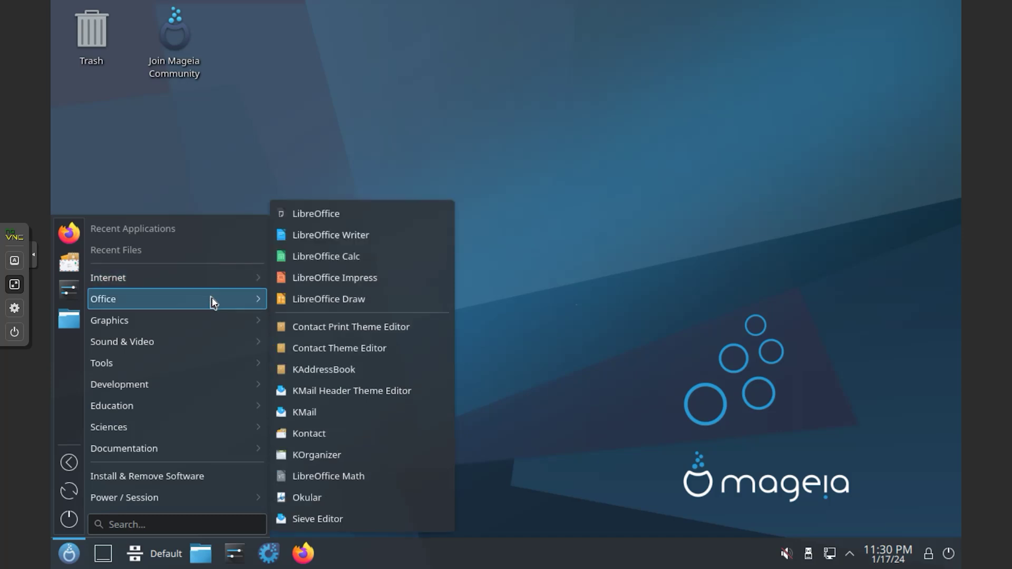
{"action": "mouse_move", "coordinate": [213, 324]}
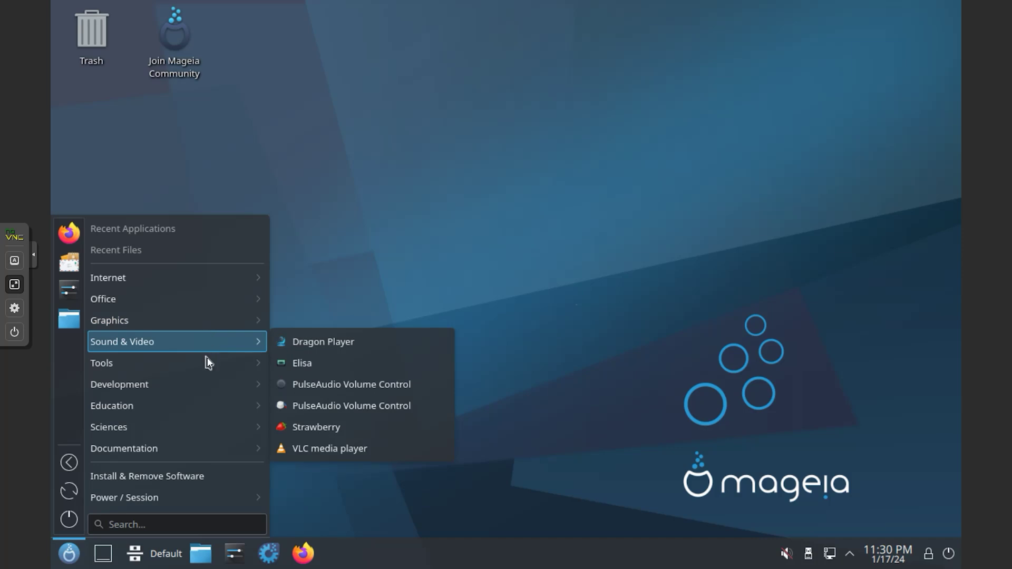
{"action": "mouse_move", "coordinate": [209, 367]}
{"action": "mouse_move", "coordinate": [205, 389]}
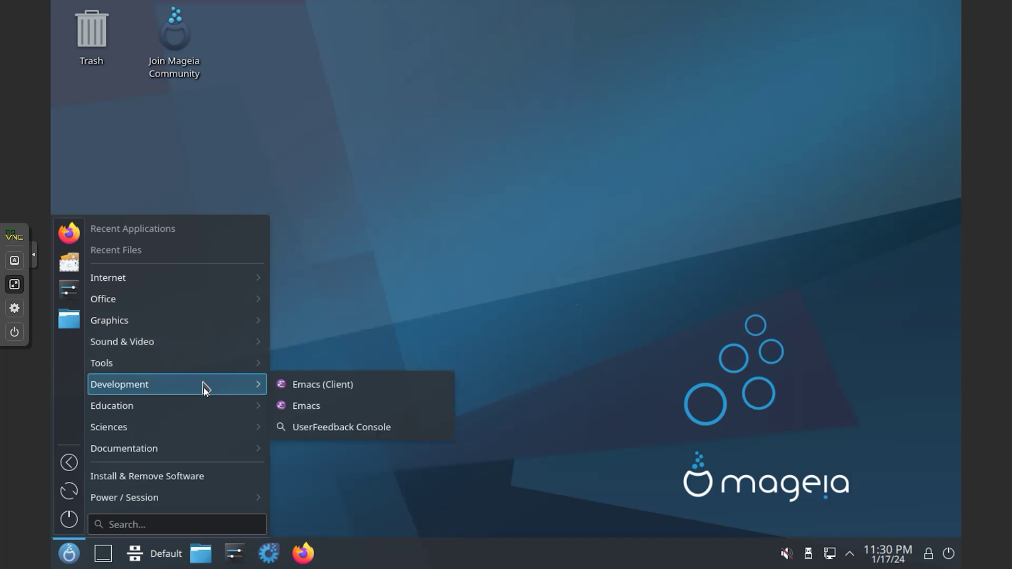
{"action": "mouse_move", "coordinate": [204, 414]}
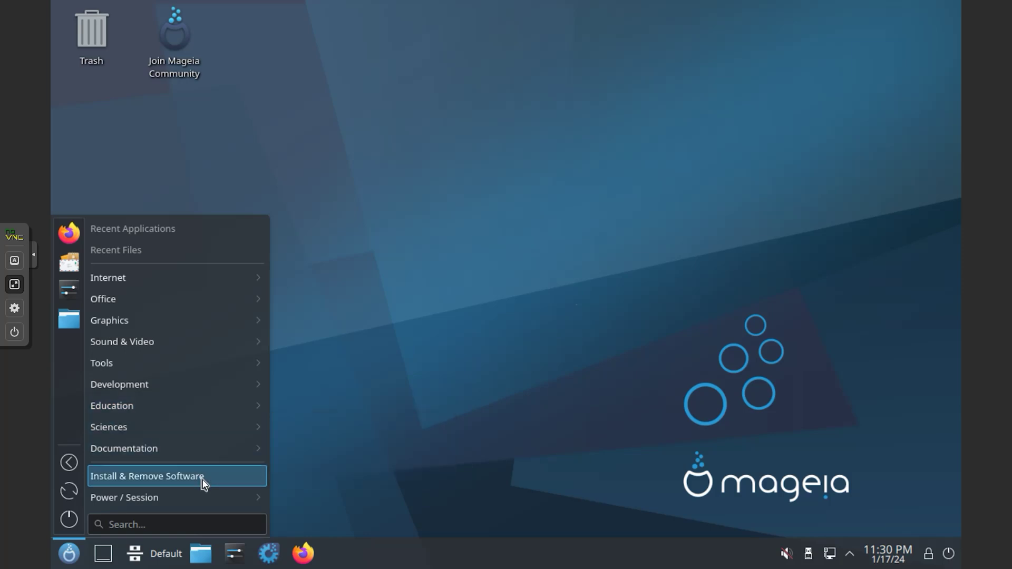
{"action": "mouse_move", "coordinate": [204, 500]}
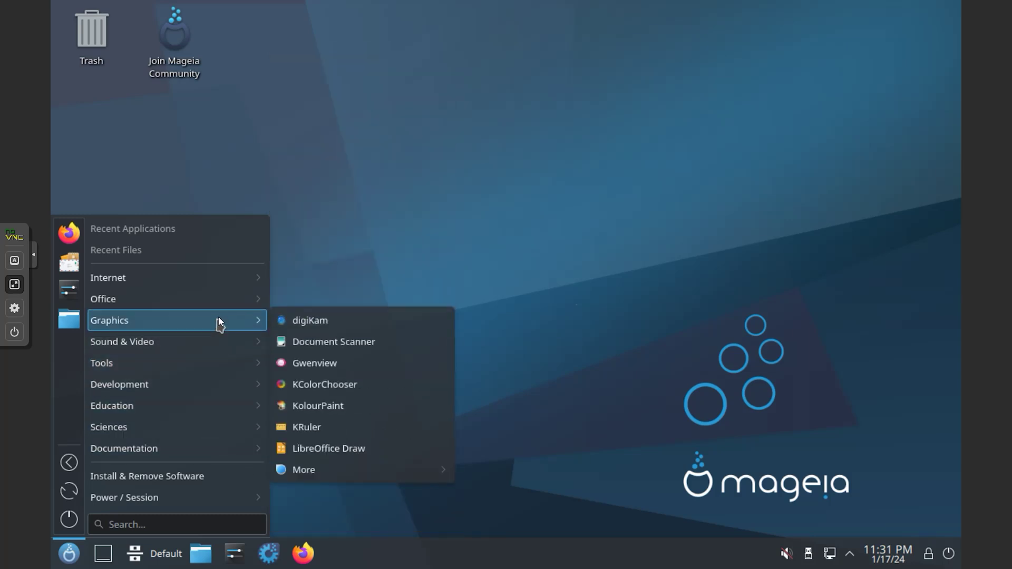
Launch System Settings from the launcher favourites, scroll its sidebar to the end, then close it.
{"action": "left_click", "coordinate": [69, 290]}
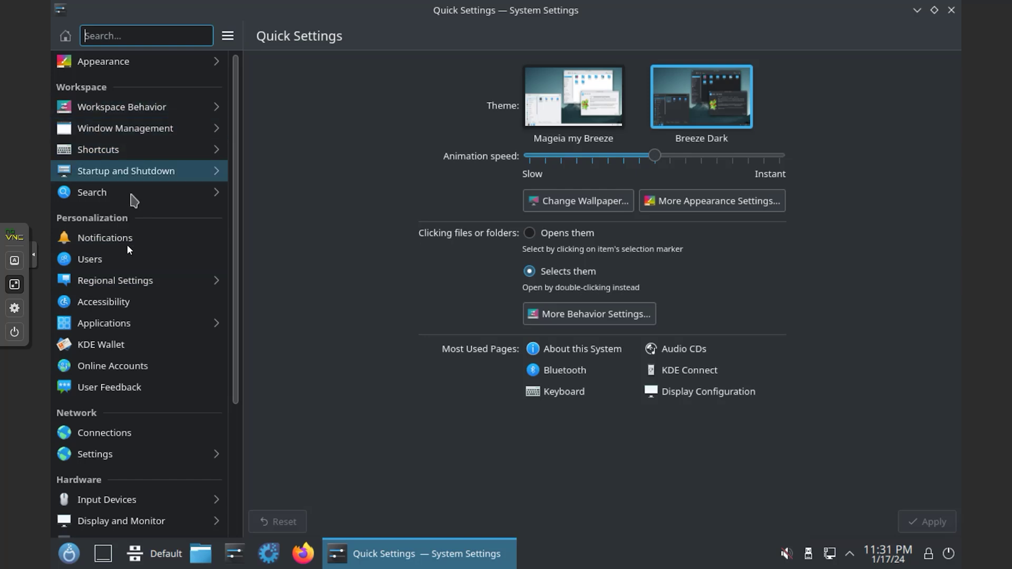
{"action": "scroll", "coordinate": [135, 355], "scroll_direction": "down", "scroll_amount": 3}
{"action": "scroll", "coordinate": [137, 360], "scroll_direction": "down", "scroll_amount": 3}
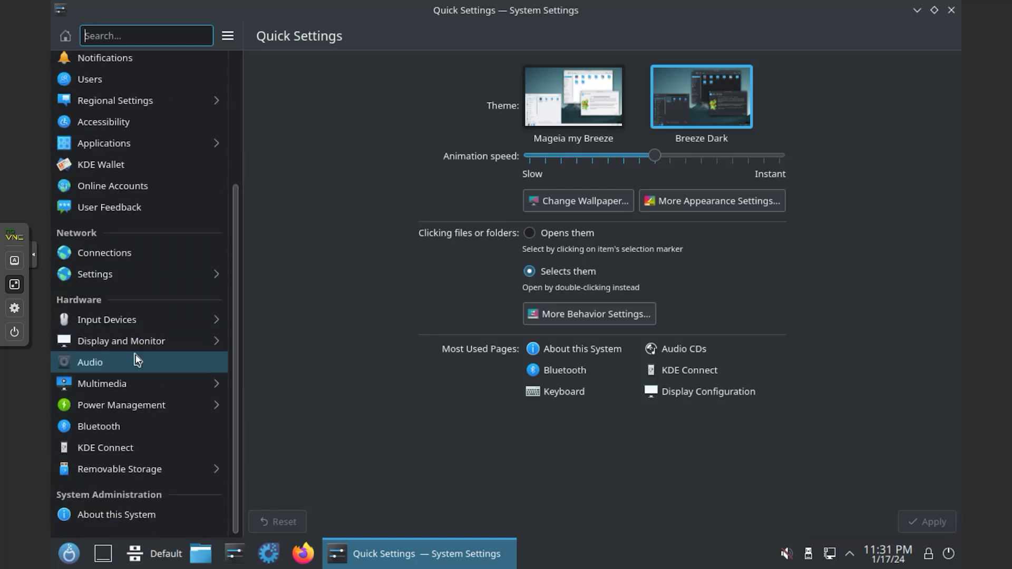
{"action": "left_click", "coordinate": [951, 12]}
Search 'tas' in the application launcher and launch System Monitor.
{"action": "left_click", "coordinate": [69, 554]}
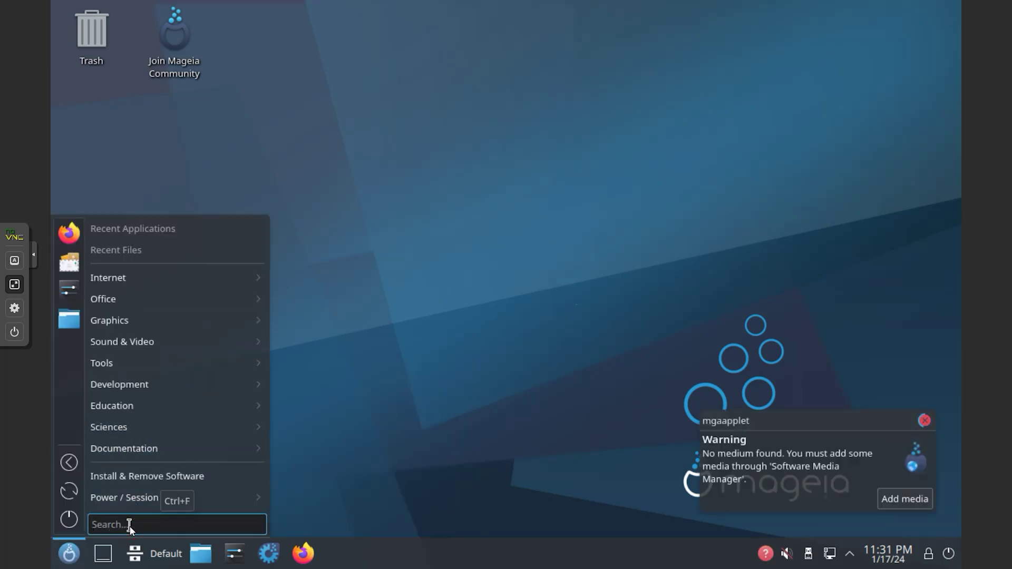
{"action": "type", "text": "tas"}
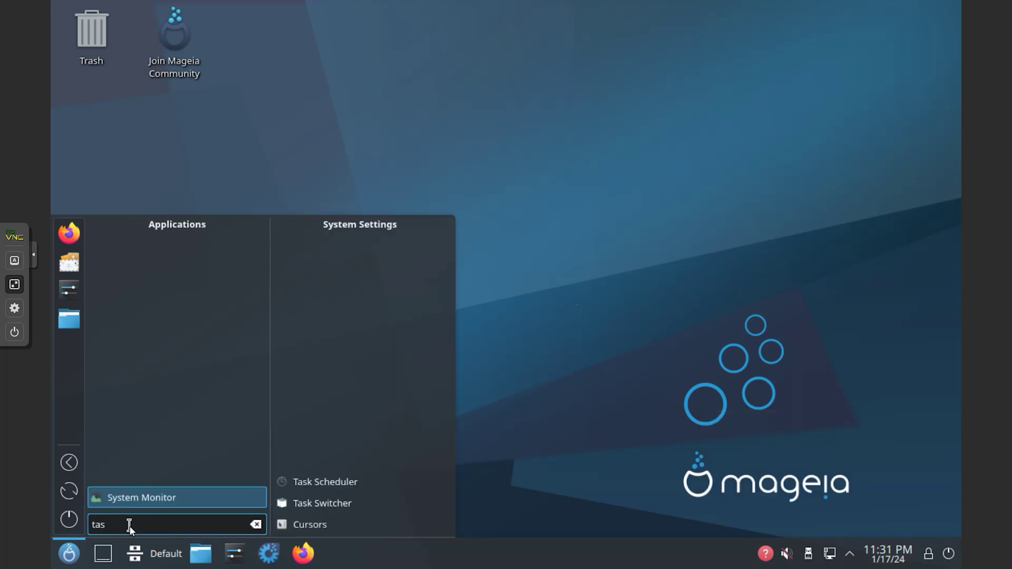
{"action": "left_click", "coordinate": [167, 504]}
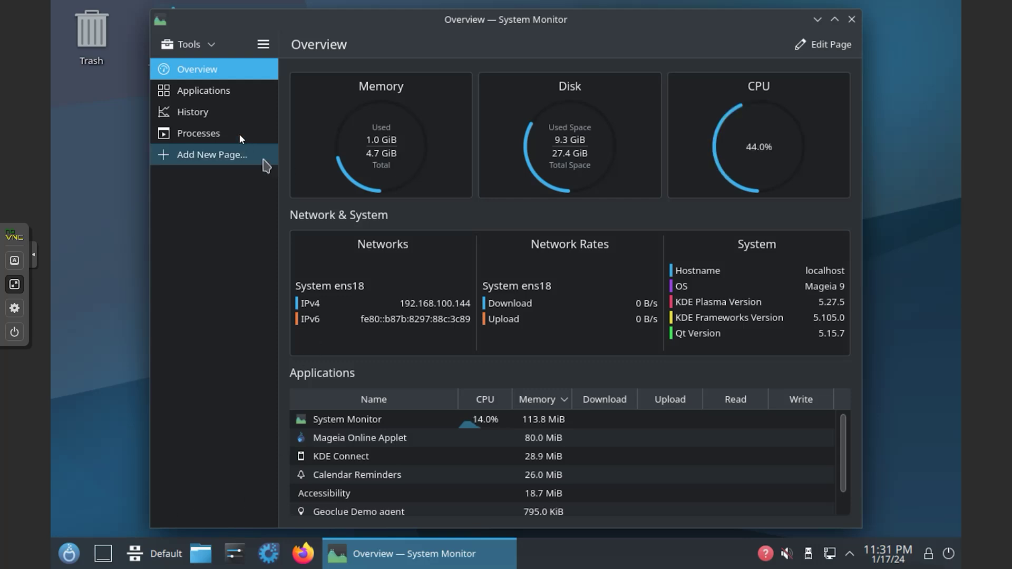
View System Monitor's Applications, History and Processes pages, then close it.
{"action": "left_click", "coordinate": [234, 97]}
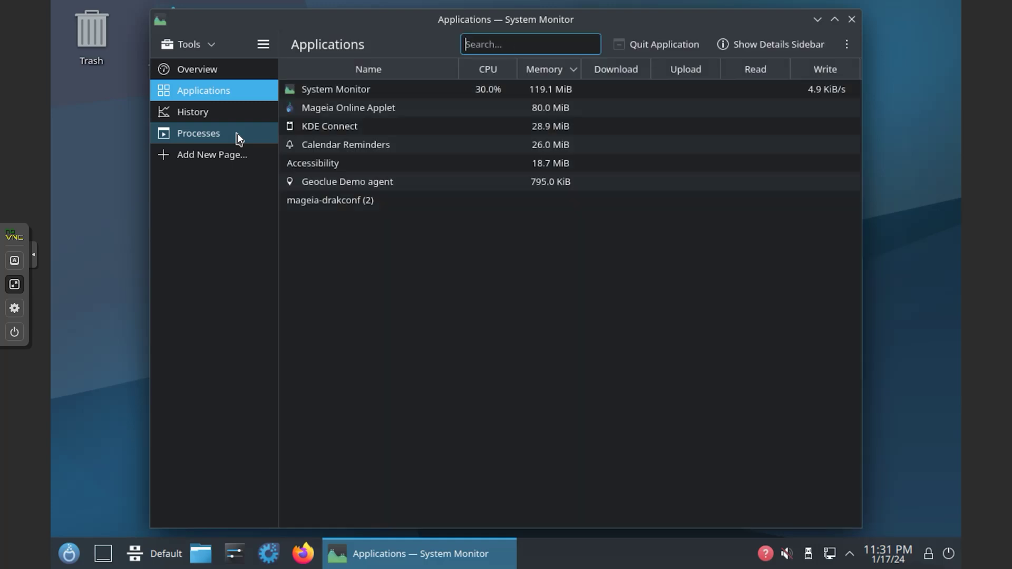
{"action": "left_click", "coordinate": [235, 117]}
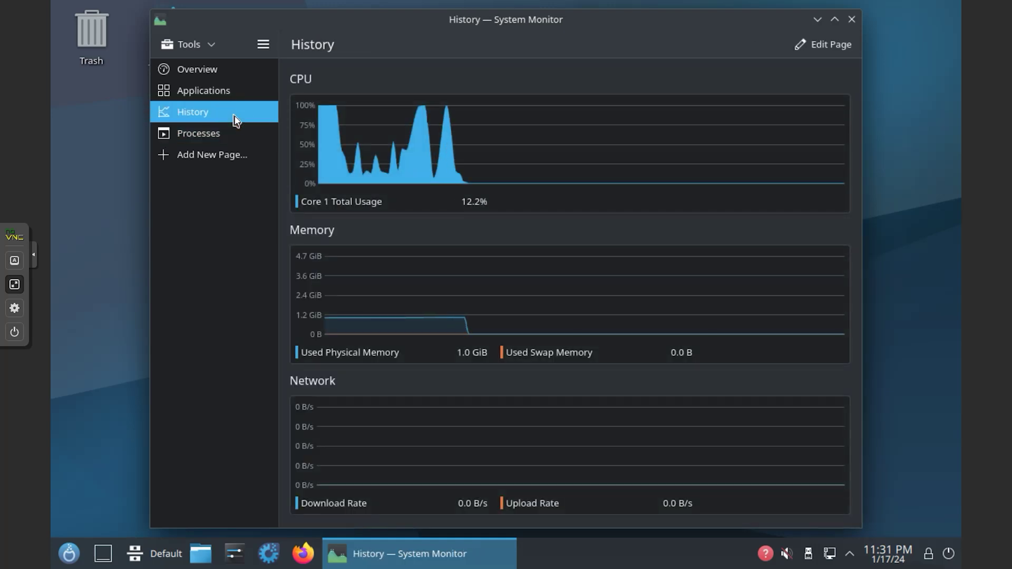
{"action": "left_click", "coordinate": [229, 137]}
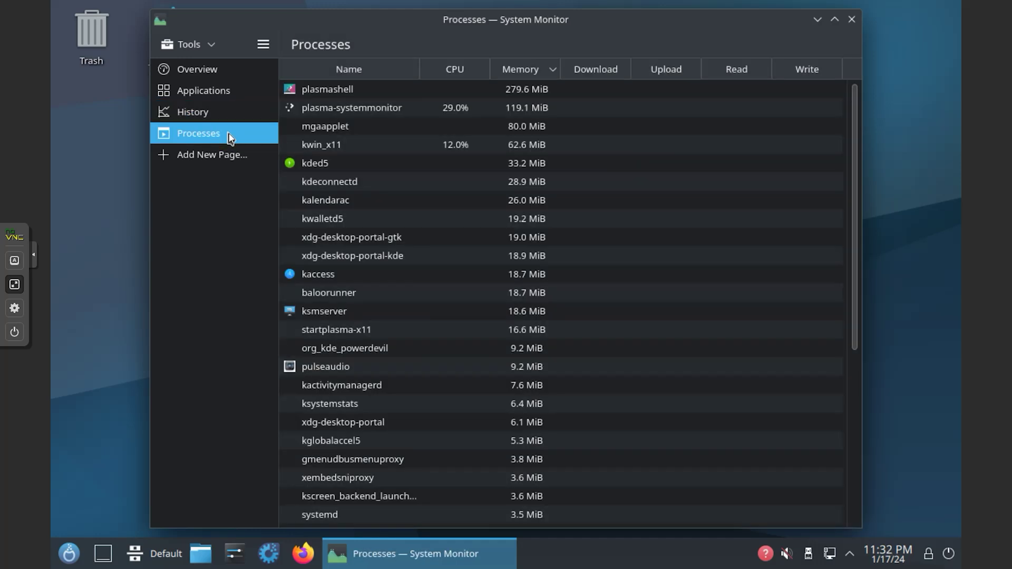
{"action": "left_click", "coordinate": [851, 19]}
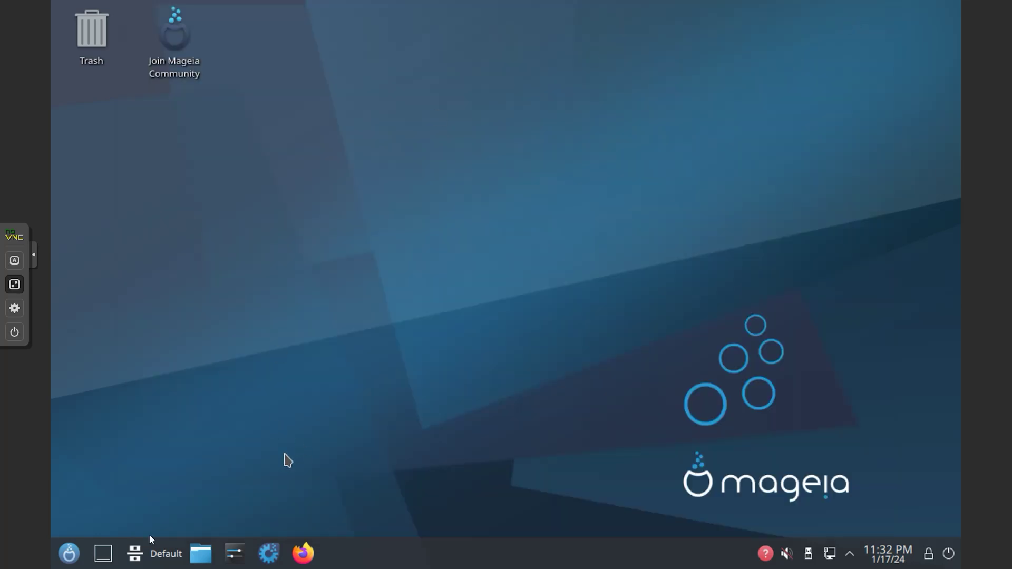
Choose Shut Down from the application launcher's power options to power off Mageia 9.
{"action": "left_click", "coordinate": [68, 555]}
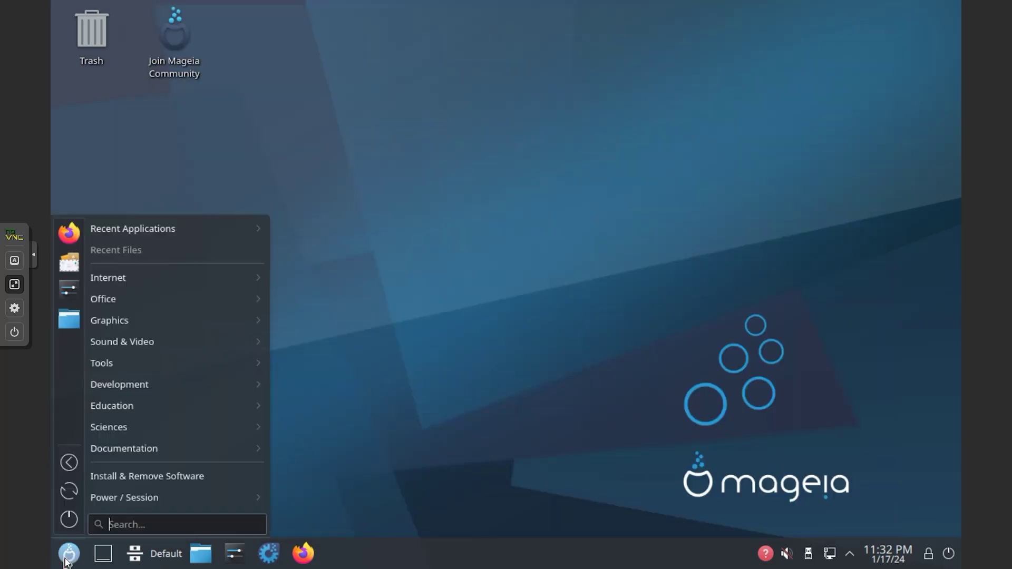
{"action": "left_click", "coordinate": [74, 520]}
{"action": "left_click", "coordinate": [74, 521]}
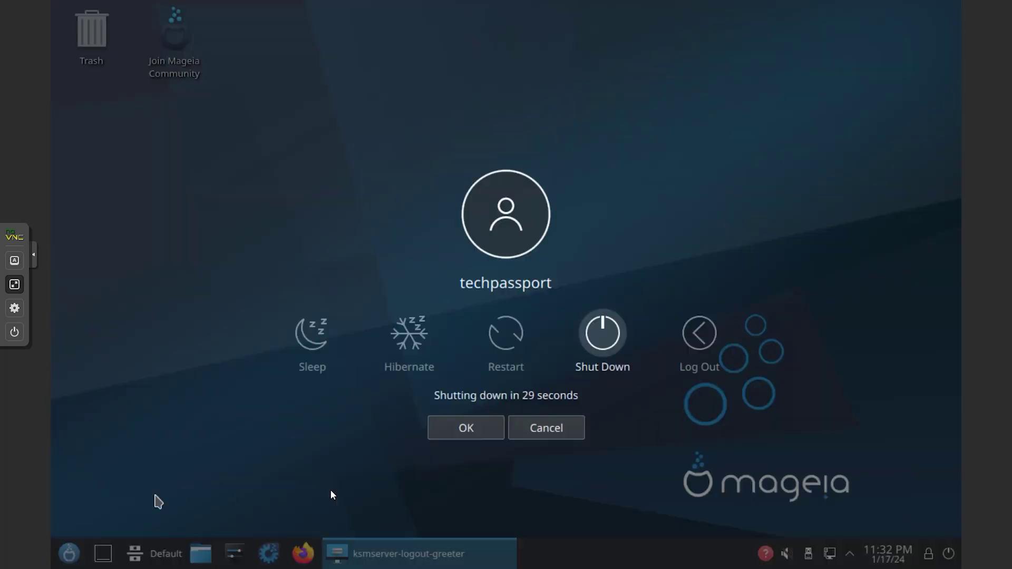
{"action": "left_click", "coordinate": [597, 336]}
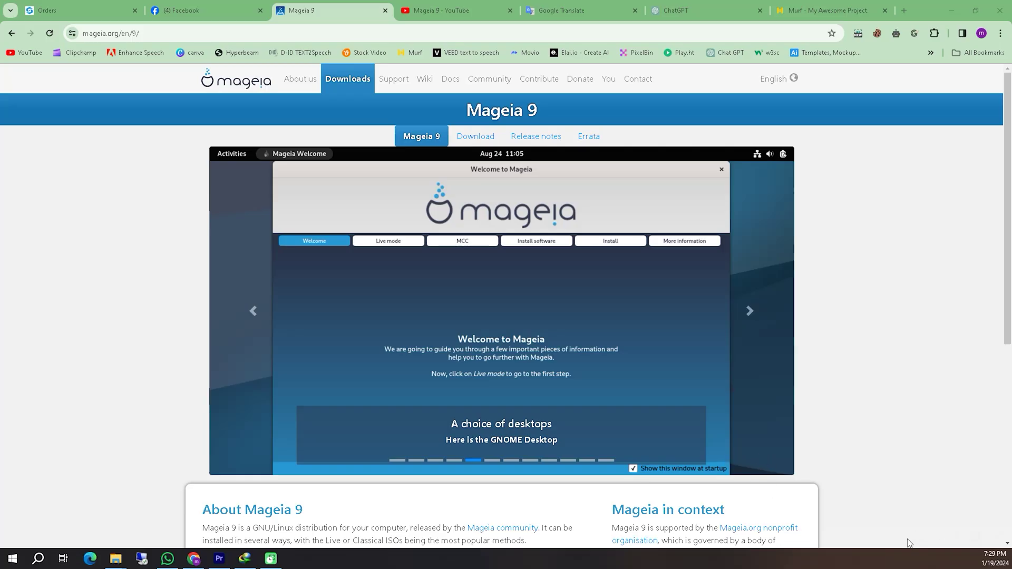
Go to the Mageia 9 download page on mageia.org.
{"action": "mouse_move", "coordinate": [200, 144]}
{"action": "left_mouse_down"}
{"action": "mouse_move", "coordinate": [136, 64]}
{"action": "mouse_move", "coordinate": [143, 117]}
{"action": "left_mouse_up"}
{"action": "left_click_drag", "start_coordinate": [136, 64], "coordinate": [200, 76]}
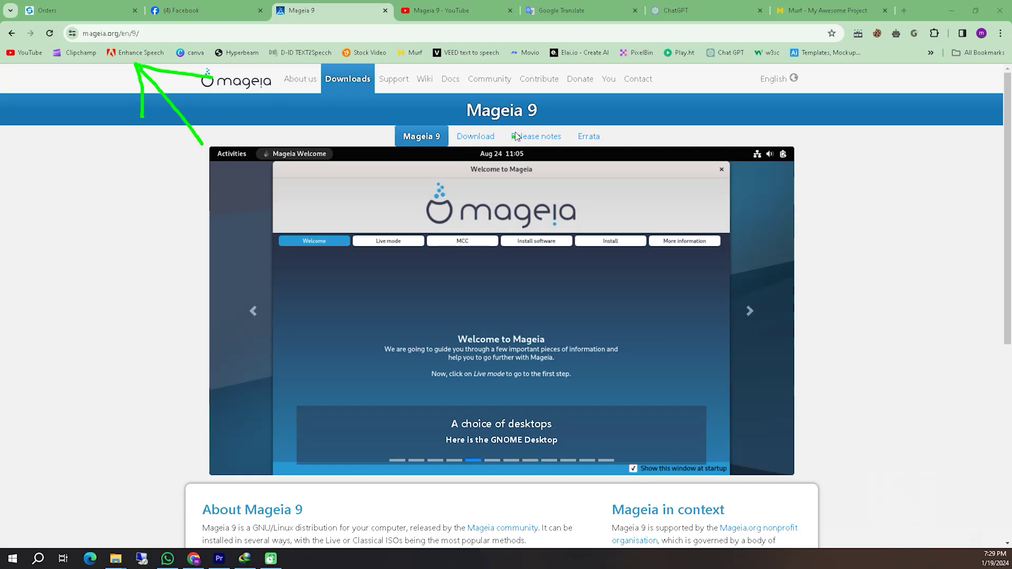
{"action": "mouse_move", "coordinate": [516, 137]}
{"action": "left_mouse_down"}
{"action": "mouse_move", "coordinate": [453, 156]}
{"action": "mouse_move", "coordinate": [506, 127]}
{"action": "left_mouse_up"}
{"action": "key", "text": "Escape"}
{"action": "left_click", "coordinate": [486, 142]}
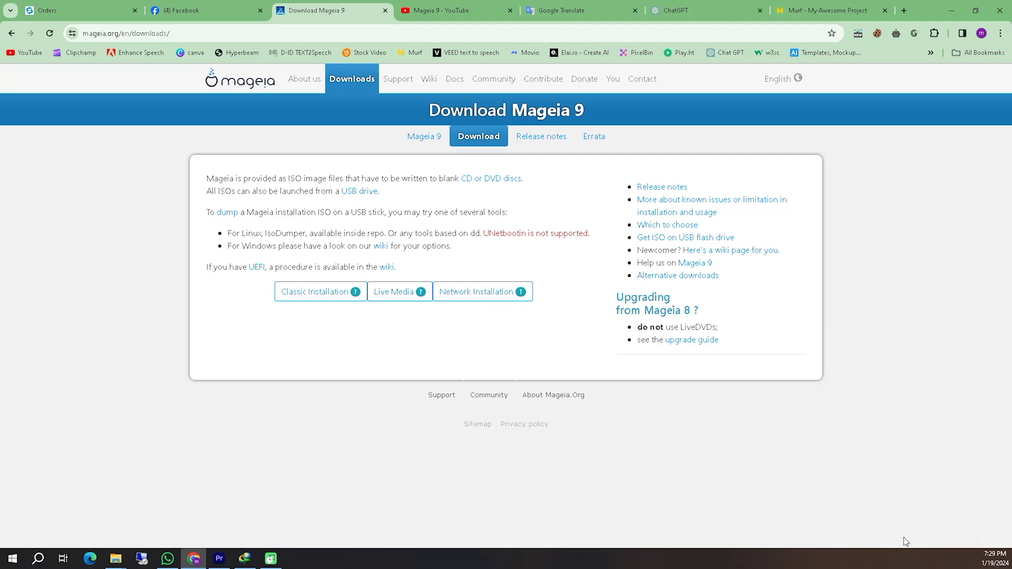
Choose Live Media, GNOME Desktop and 64 bit, and start the Direct Link download.
{"action": "mouse_move", "coordinate": [267, 310]}
{"action": "left_mouse_down"}
{"action": "mouse_move", "coordinate": [430, 252]}
{"action": "mouse_move", "coordinate": [311, 324]}
{"action": "left_mouse_up"}
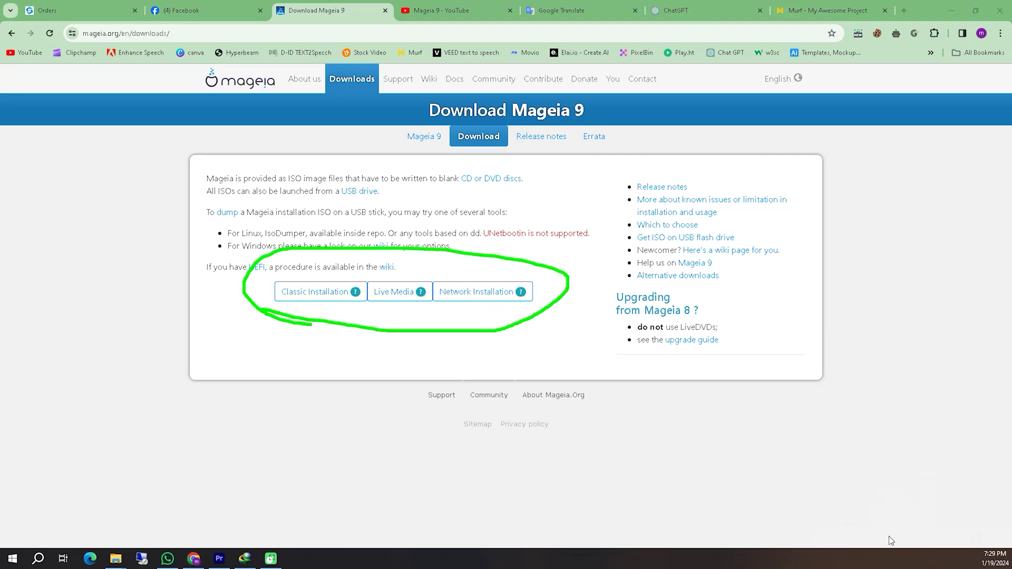
{"action": "left_click", "coordinate": [395, 291]}
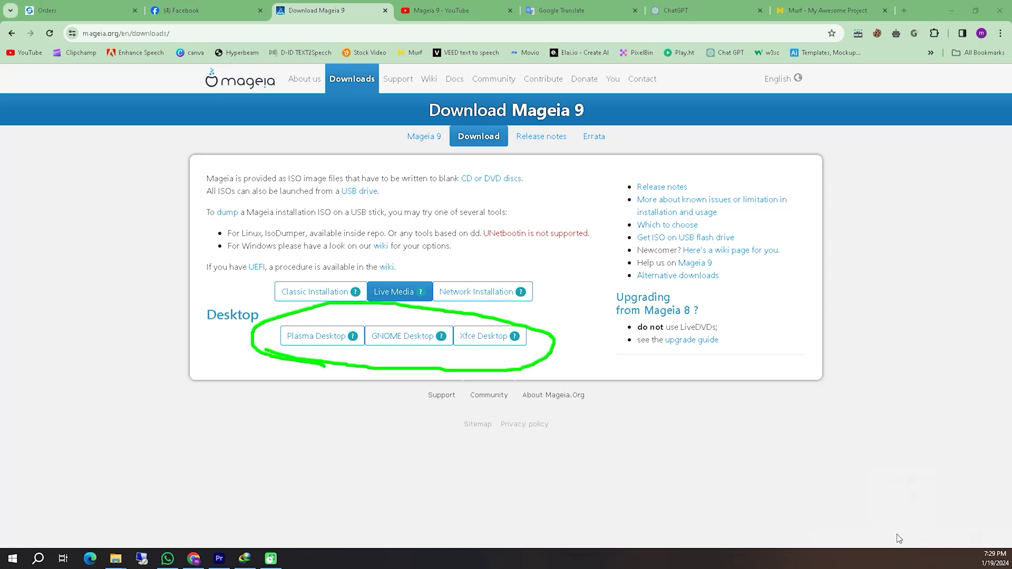
{"action": "left_click", "coordinate": [421, 343]}
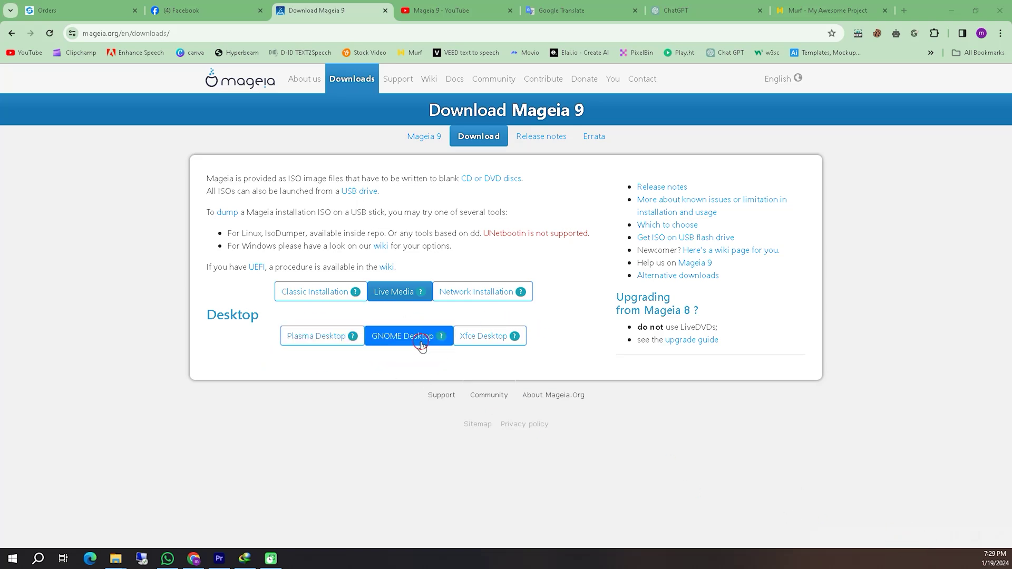
{"action": "left_click", "coordinate": [406, 382]}
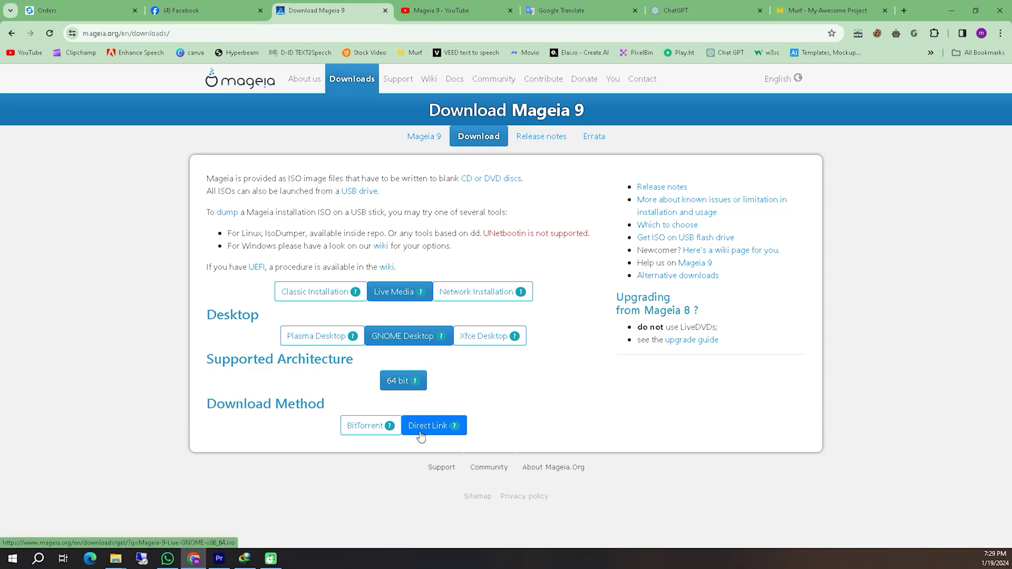
{"action": "left_click", "coordinate": [428, 426]}
{"action": "scroll", "coordinate": [603, 388], "scroll_direction": "down", "scroll_amount": 2}
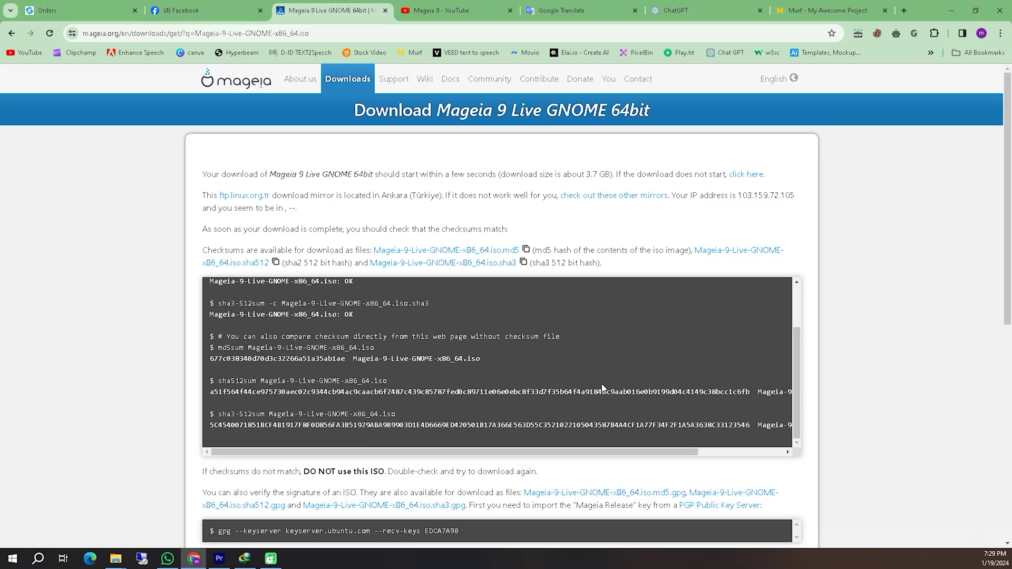
{"action": "scroll", "coordinate": [602, 387], "scroll_direction": "down", "scroll_amount": 8}
{"action": "left_click", "coordinate": [977, 543]}
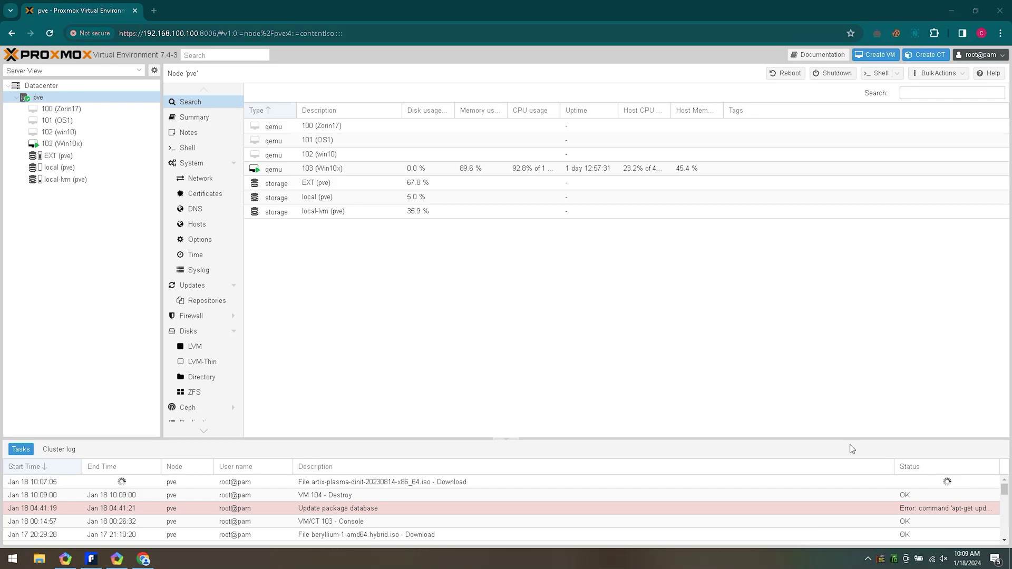
Start a new VM and select the Mageia-9-Live-Plasma-x86_64.iso image on the OS page.
{"action": "left_click", "coordinate": [877, 55]}
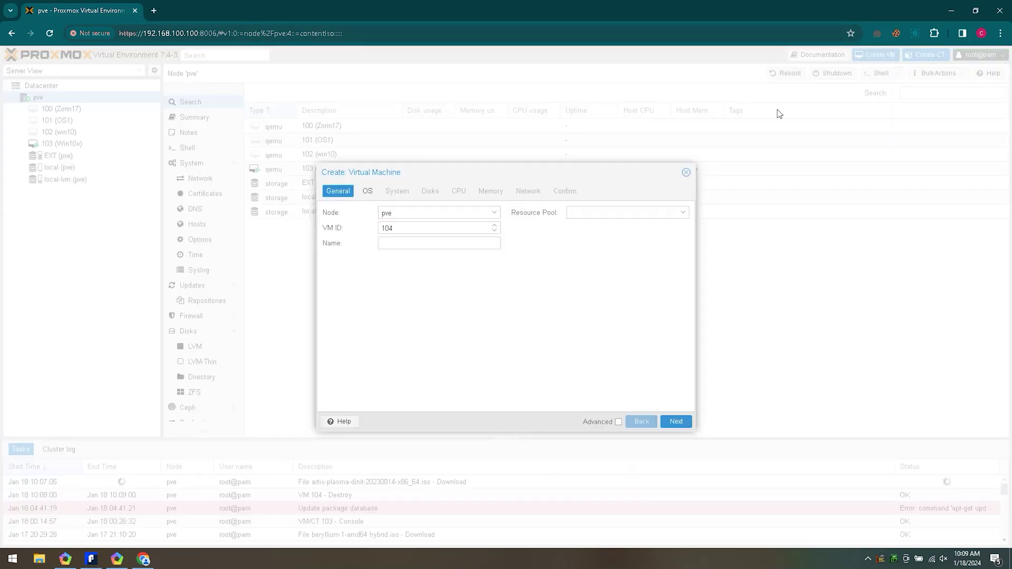
{"action": "left_click", "coordinate": [437, 247]}
{"action": "left_click", "coordinate": [677, 421]}
{"action": "left_click", "coordinate": [494, 245]}
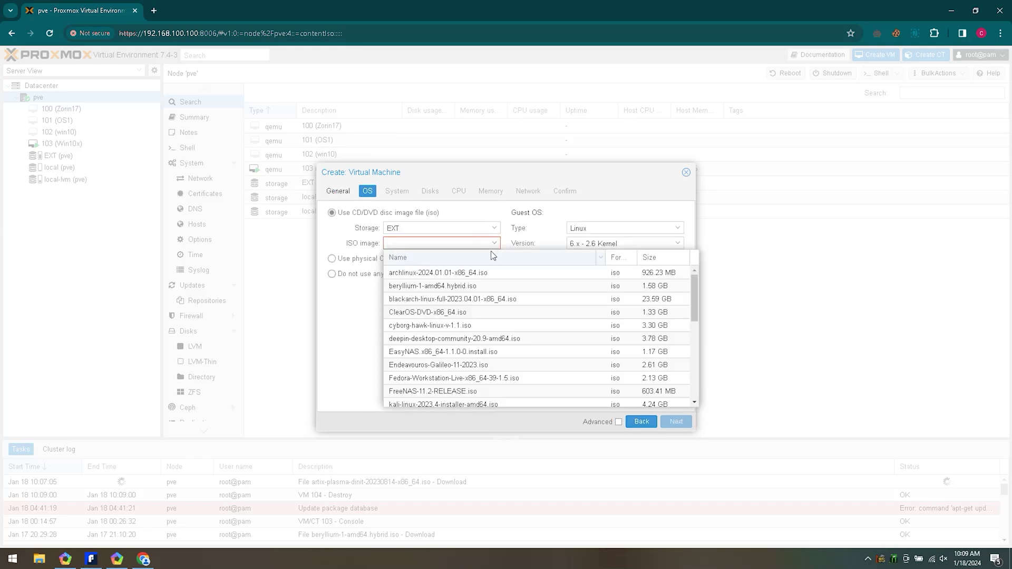
{"action": "scroll", "coordinate": [493, 353], "scroll_direction": "down", "scroll_amount": 5}
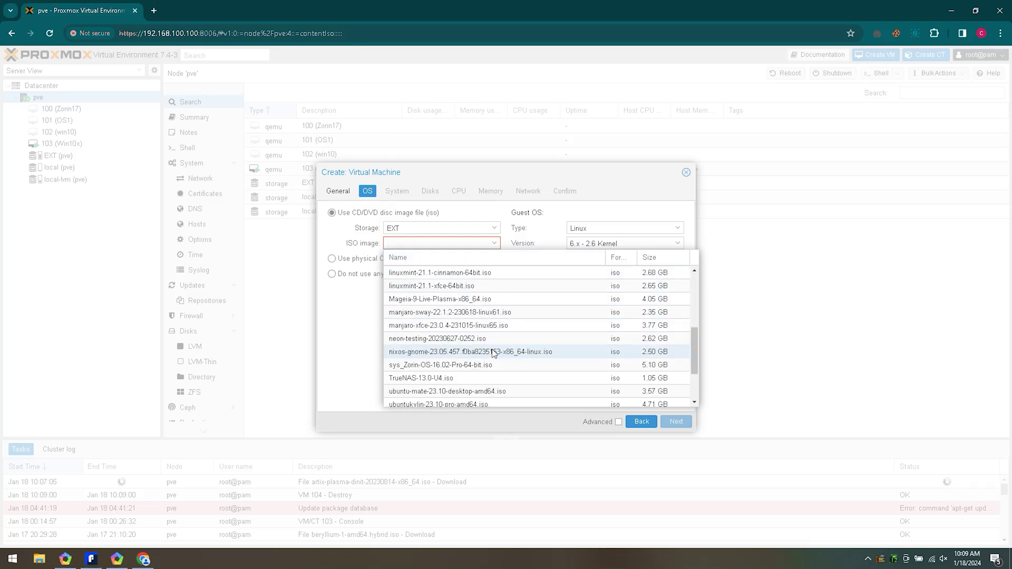
{"action": "left_click", "coordinate": [512, 300]}
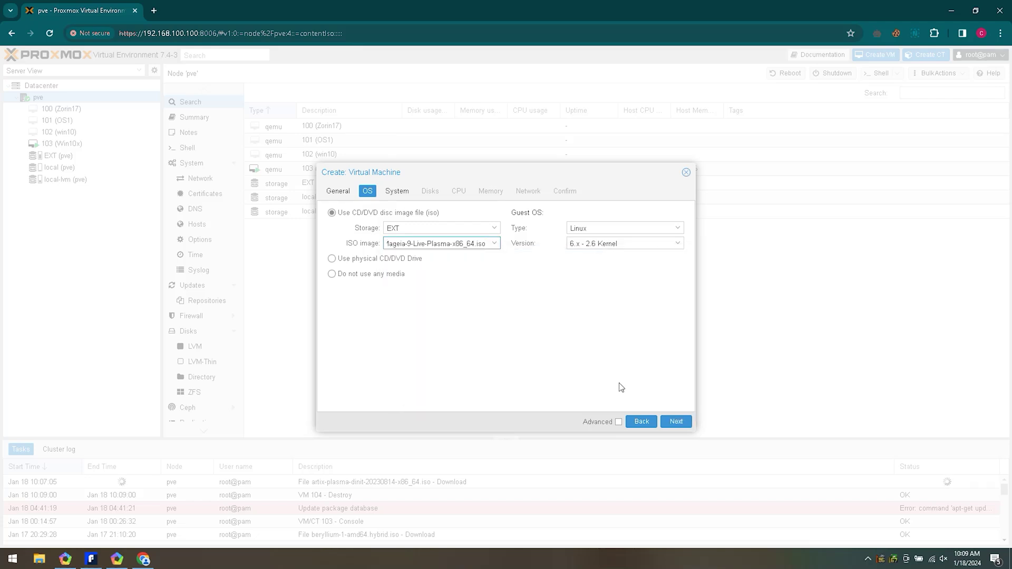
Keep default System, Disks and CPU settings and set memory to 5048 MiB.
{"action": "left_click", "coordinate": [680, 422]}
{"action": "left_click", "coordinate": [685, 425]}
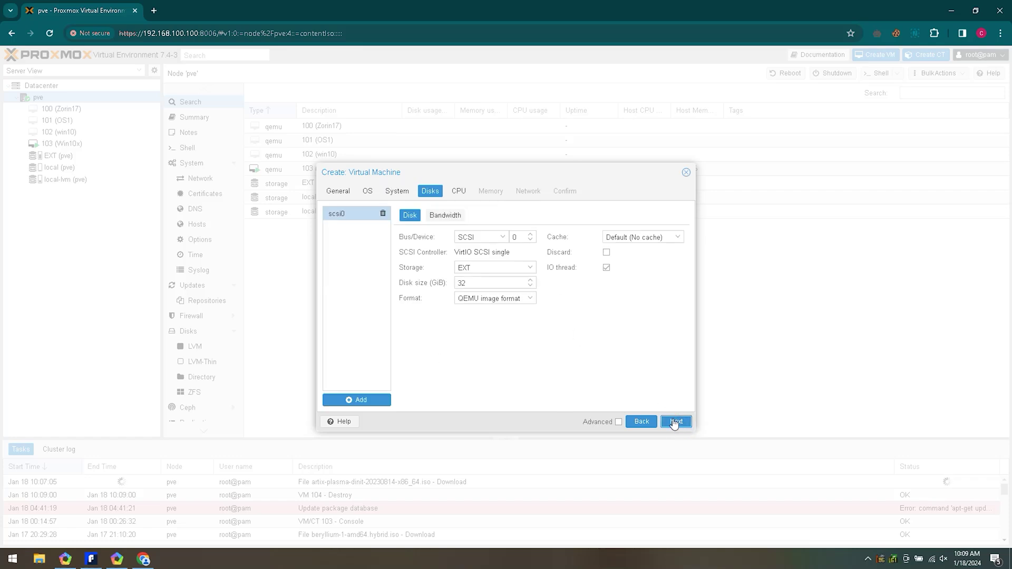
{"action": "left_click", "coordinate": [674, 424]}
{"action": "left_click", "coordinate": [675, 424]}
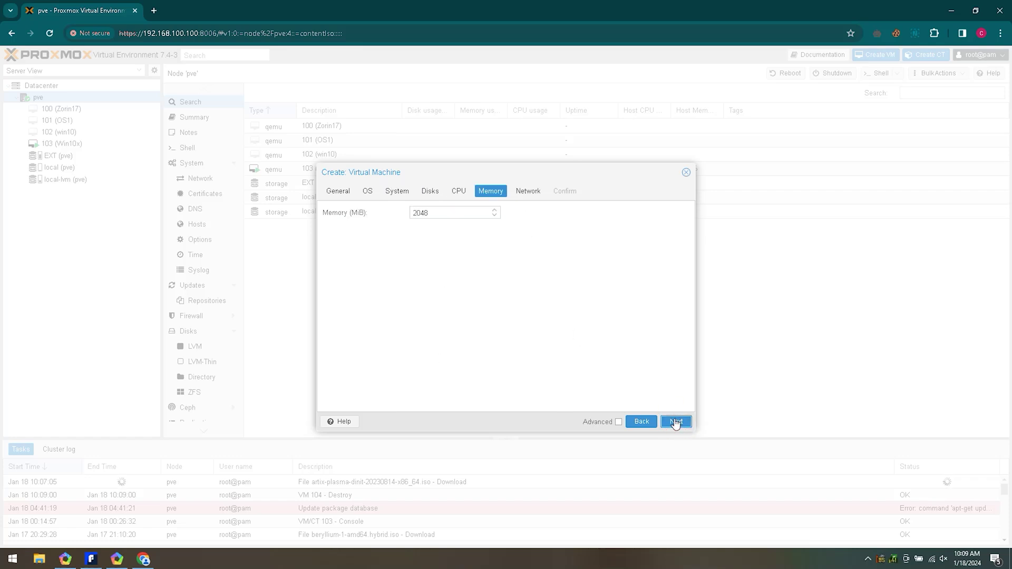
{"action": "left_click_drag", "start_coordinate": [417, 213], "coordinate": [400, 216]}
{"action": "type", "text": "5"}
Enable Start after created, finish creating the VM, and open VM 104.
{"action": "left_click", "coordinate": [676, 422]}
{"action": "left_click", "coordinate": [676, 421]}
{"action": "left_click", "coordinate": [368, 401]}
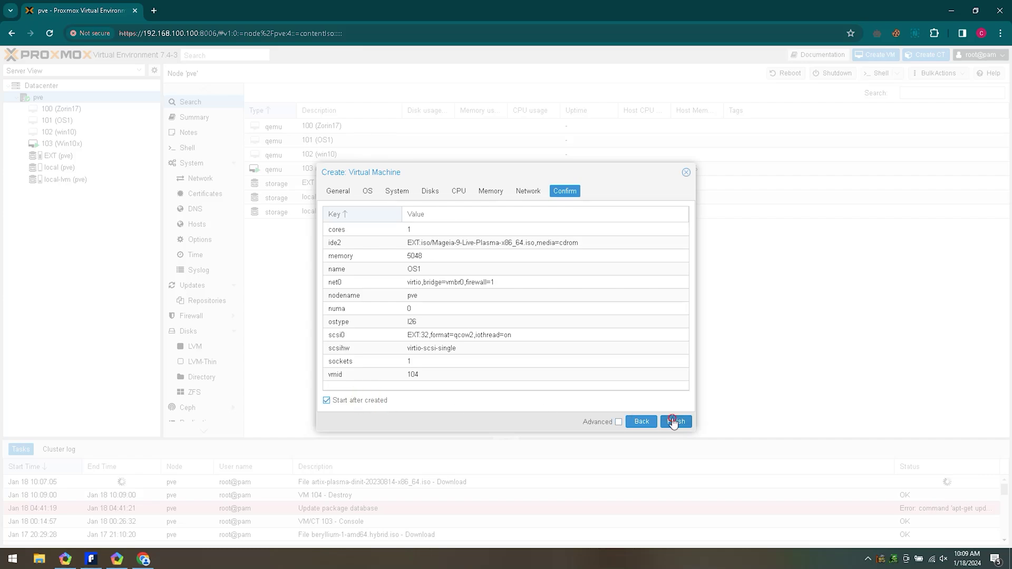
{"action": "left_click", "coordinate": [675, 421]}
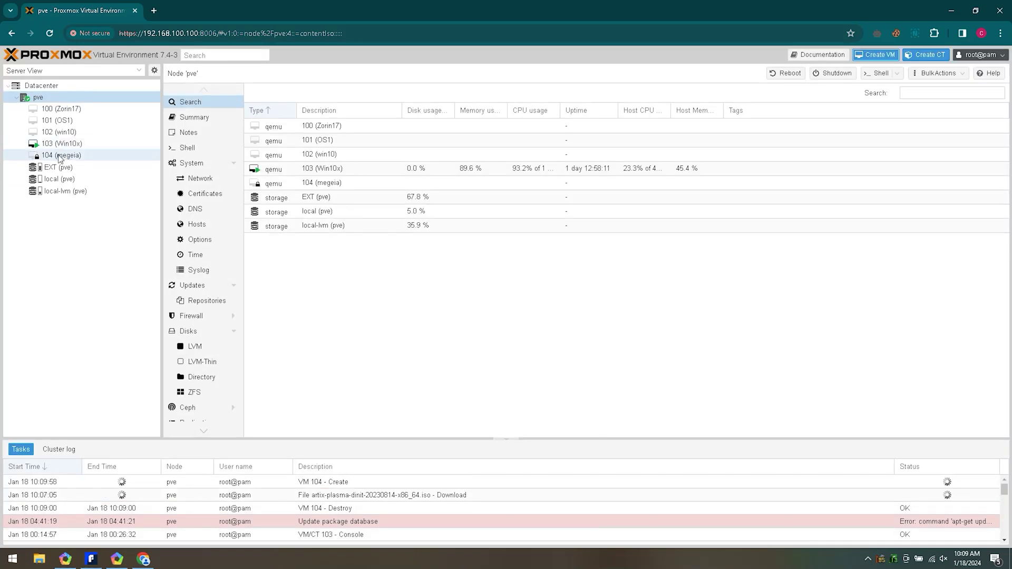
{"action": "left_click", "coordinate": [61, 155]}
Open VM 104's console in Proxmox and boot the default Mageia Live entry.
{"action": "left_click", "coordinate": [211, 108]}
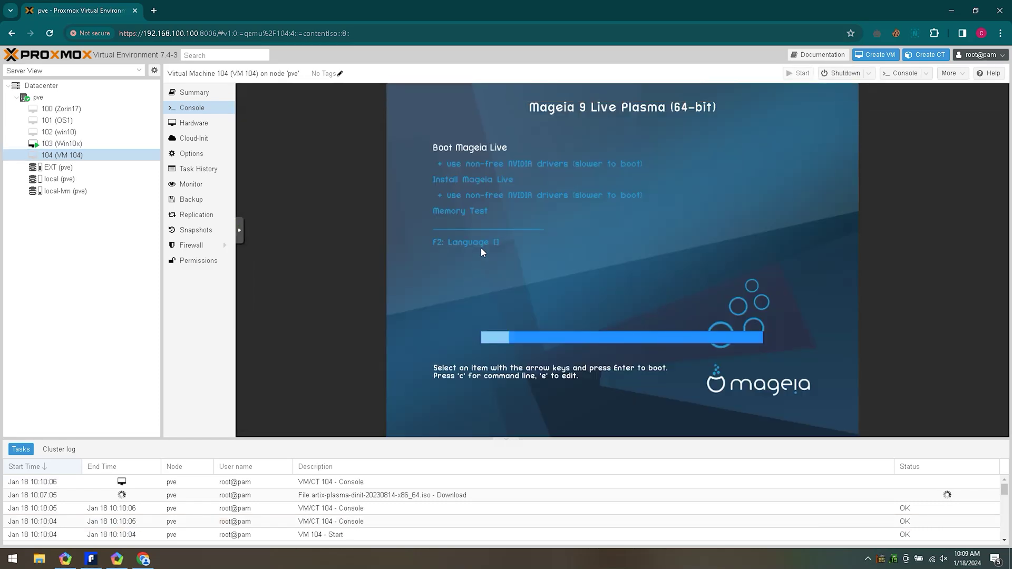
{"action": "left_click", "coordinate": [582, 258]}
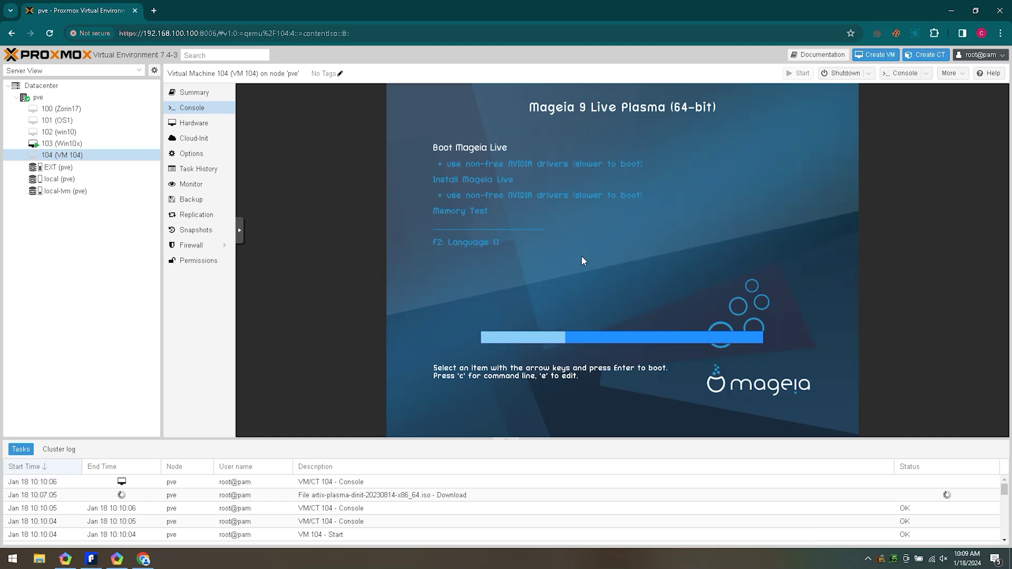
{"action": "key", "text": "Return"}
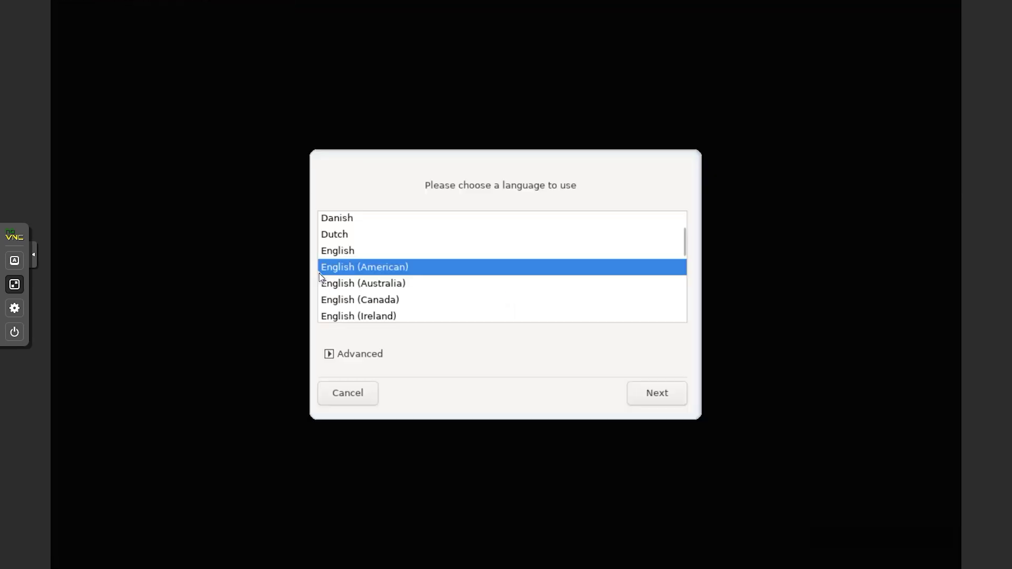
Confirm English (American) as the language and accept the license agreement.
{"action": "left_click", "coordinate": [653, 398]}
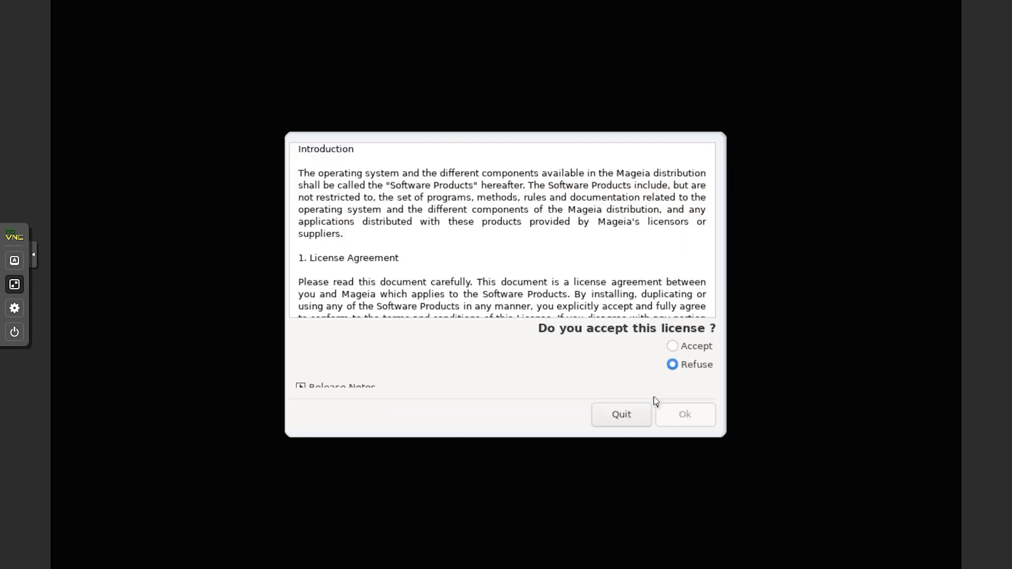
{"action": "left_click", "coordinate": [678, 348]}
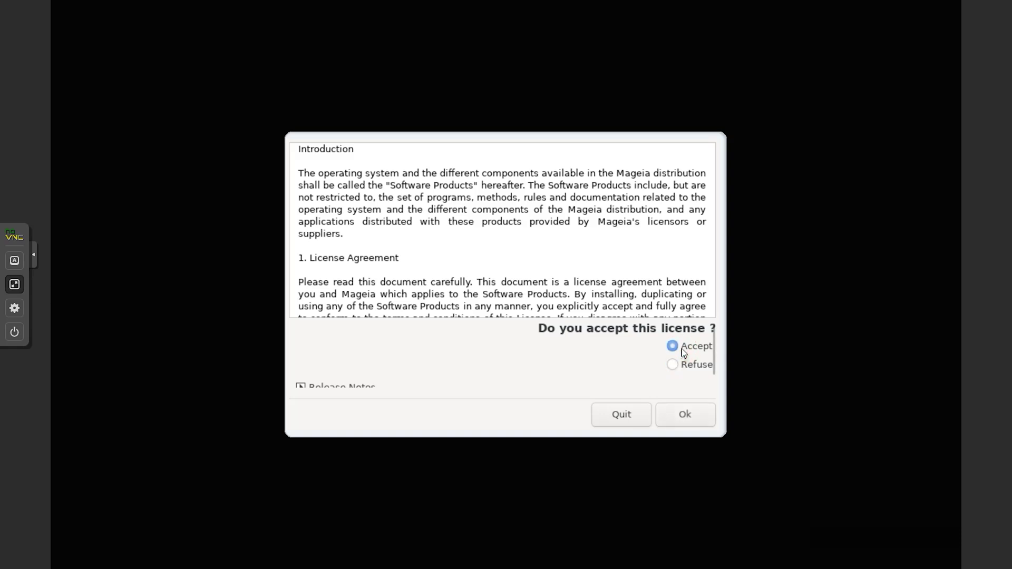
{"action": "left_click", "coordinate": [693, 418]}
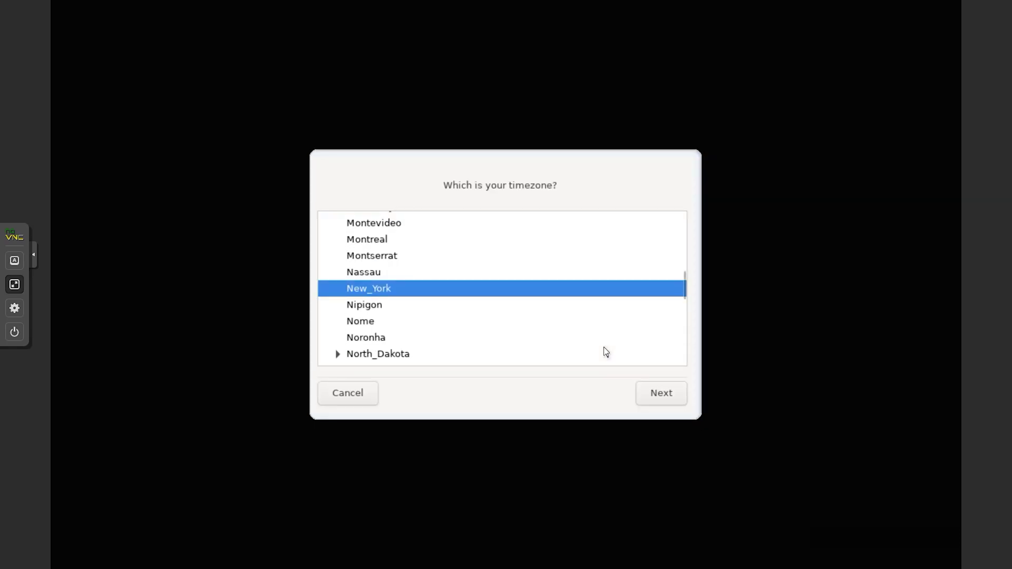
Confirm the New_York timezone, a UTC hardware clock and the US keyboard layout.
{"action": "left_click", "coordinate": [667, 394]}
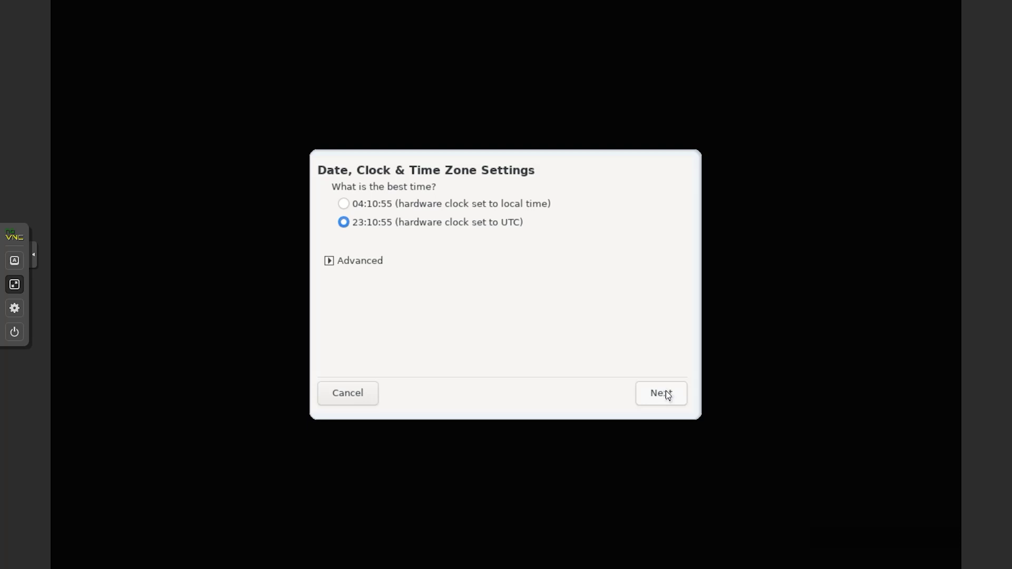
{"action": "left_click", "coordinate": [513, 206]}
{"action": "left_click", "coordinate": [515, 224]}
{"action": "left_click", "coordinate": [659, 400]}
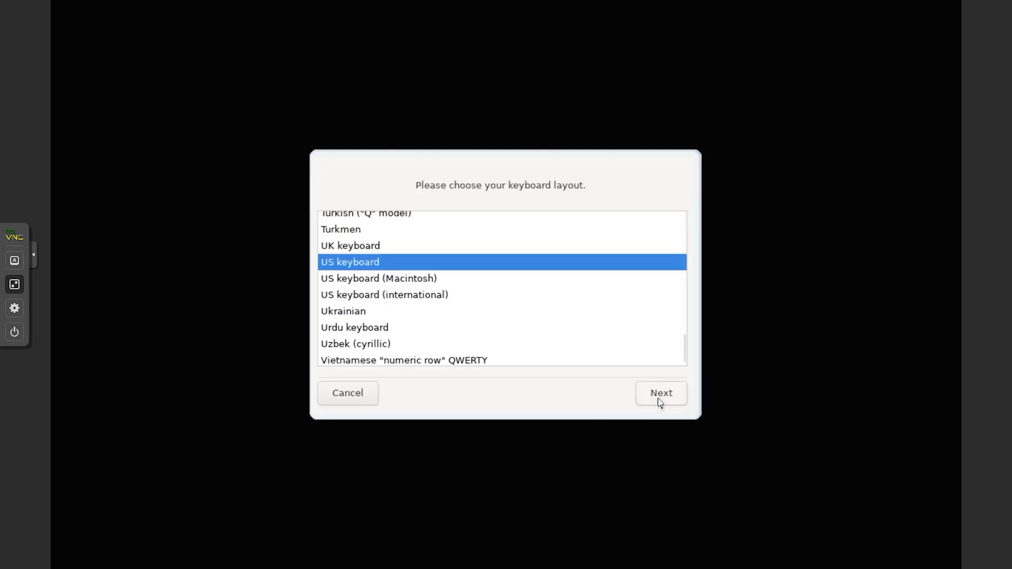
{"action": "left_click", "coordinate": [659, 394]}
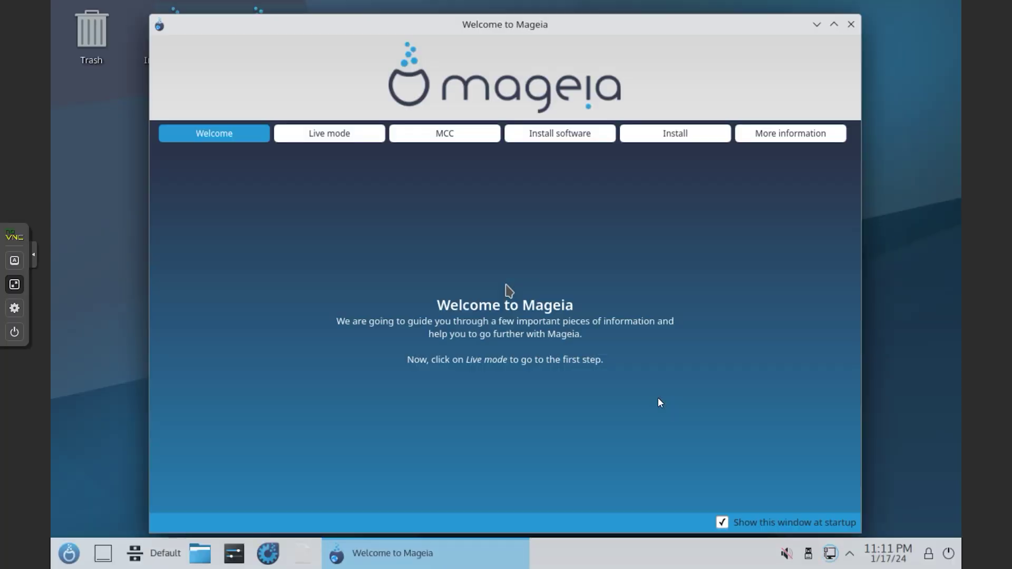
Browse the Live mode, MCC, Install software and Install pages, then launch the Mageia installer.
{"action": "left_click", "coordinate": [347, 138]}
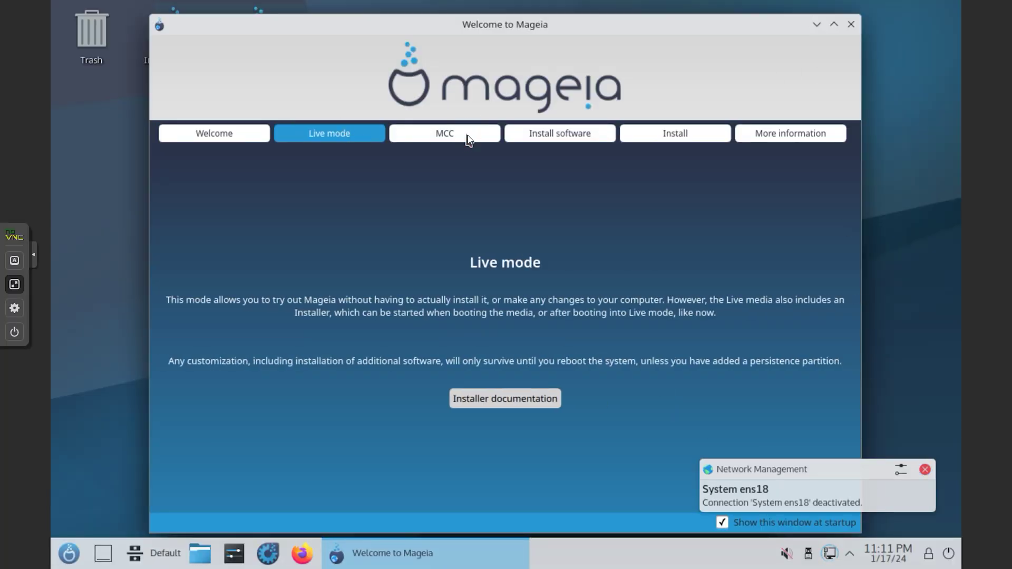
{"action": "left_click", "coordinate": [469, 137]}
{"action": "left_click", "coordinate": [552, 141]}
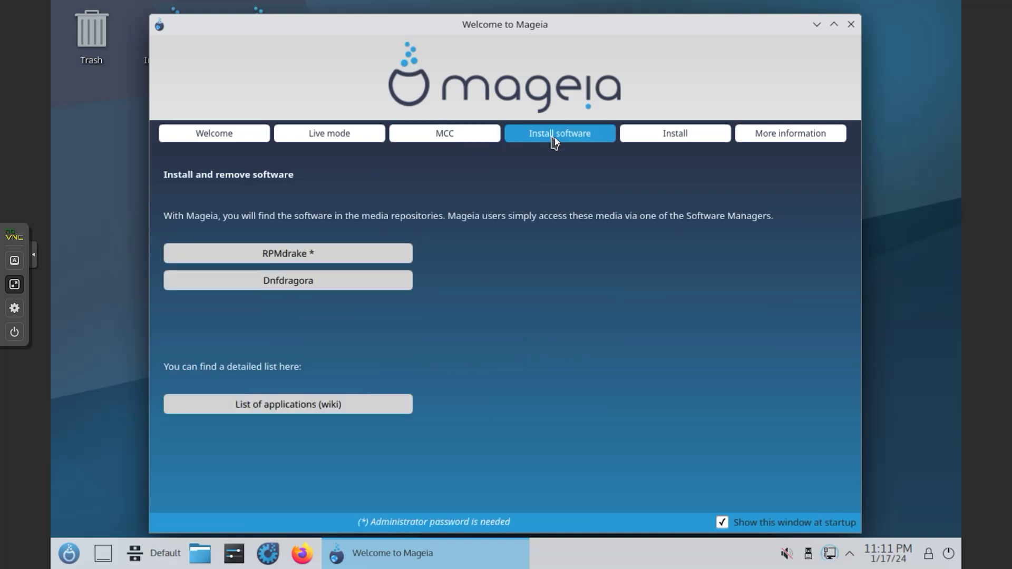
{"action": "left_click", "coordinate": [646, 139]}
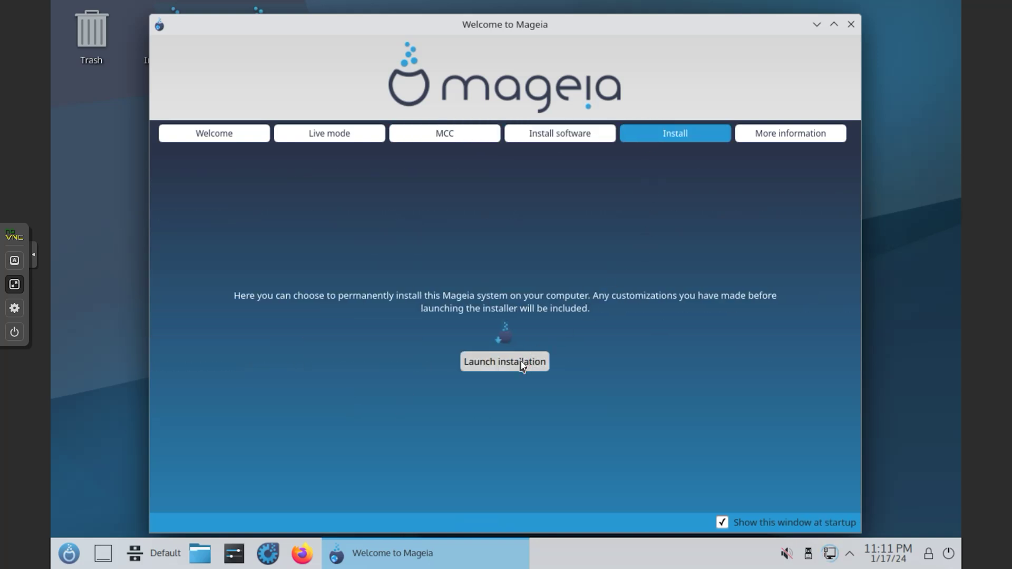
{"action": "left_click", "coordinate": [522, 366]}
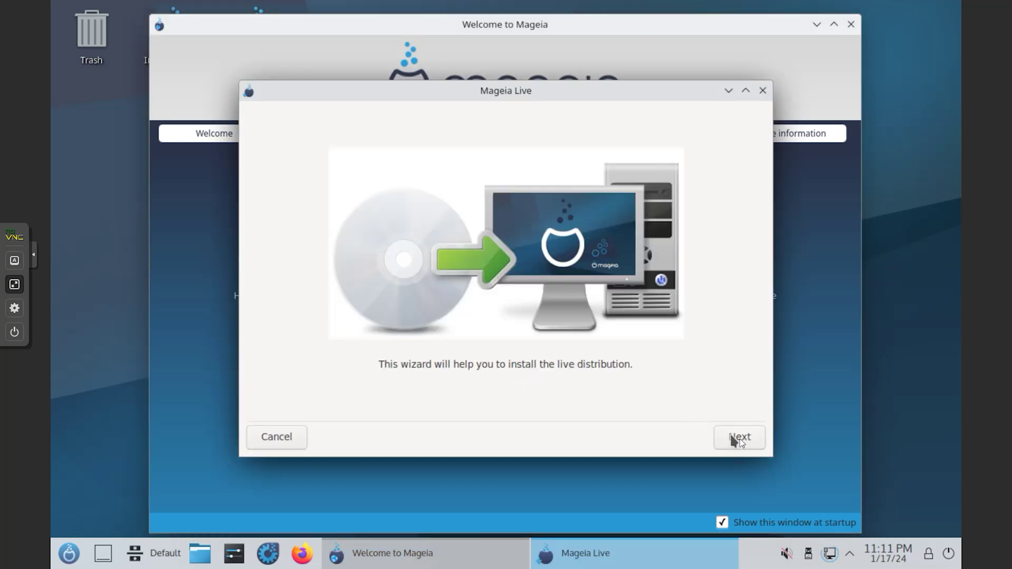
Go past the installer introduction and partitioning, and remove unused hardware and localization packages.
{"action": "left_click", "coordinate": [740, 439]}
{"action": "left_click", "coordinate": [745, 446]}
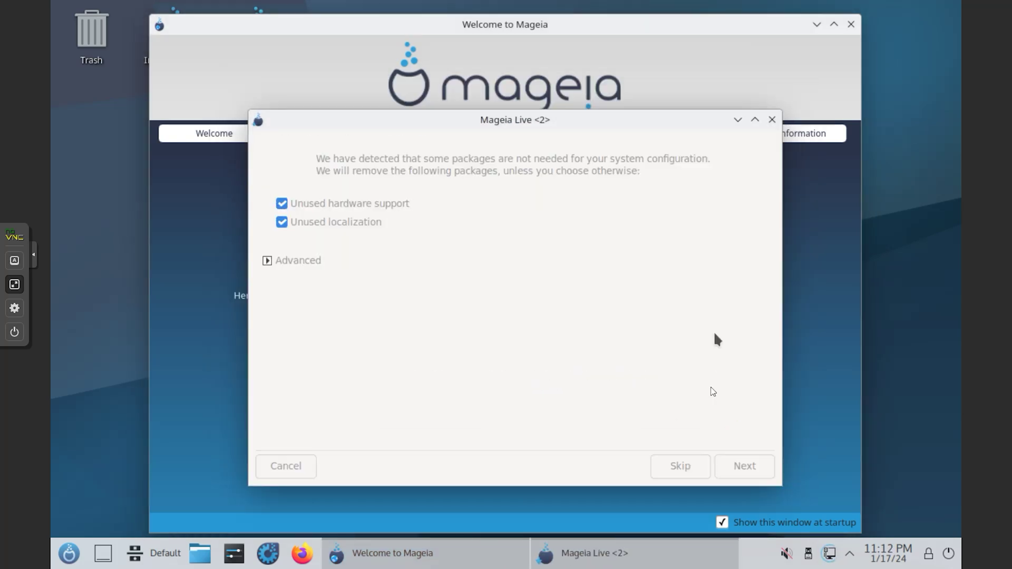
{"action": "left_click", "coordinate": [752, 470]}
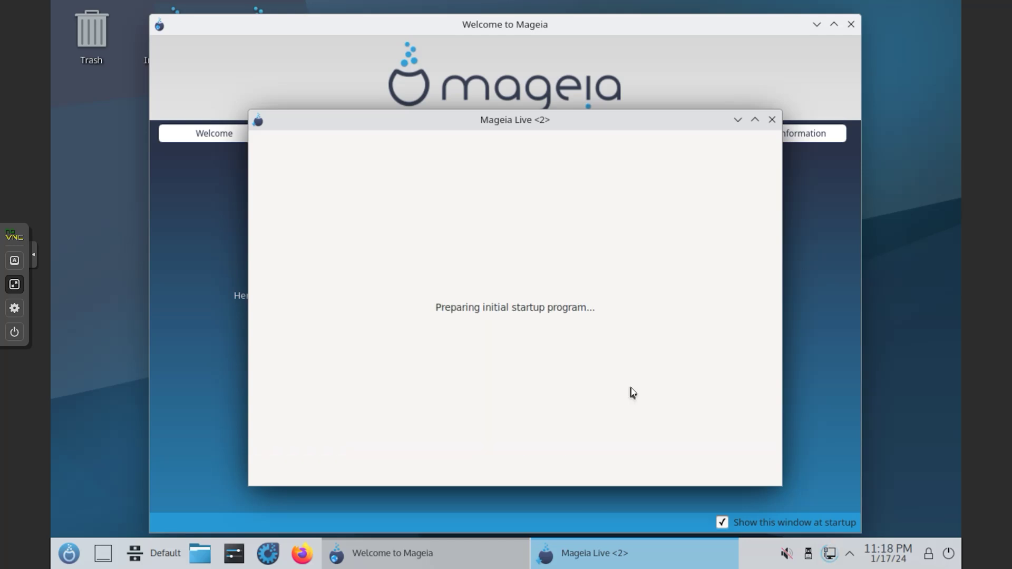
Set and confirm a GRUB2 bootloader password, then finish the settings to install it on /dev/sda.
{"action": "type", "text": "********"}
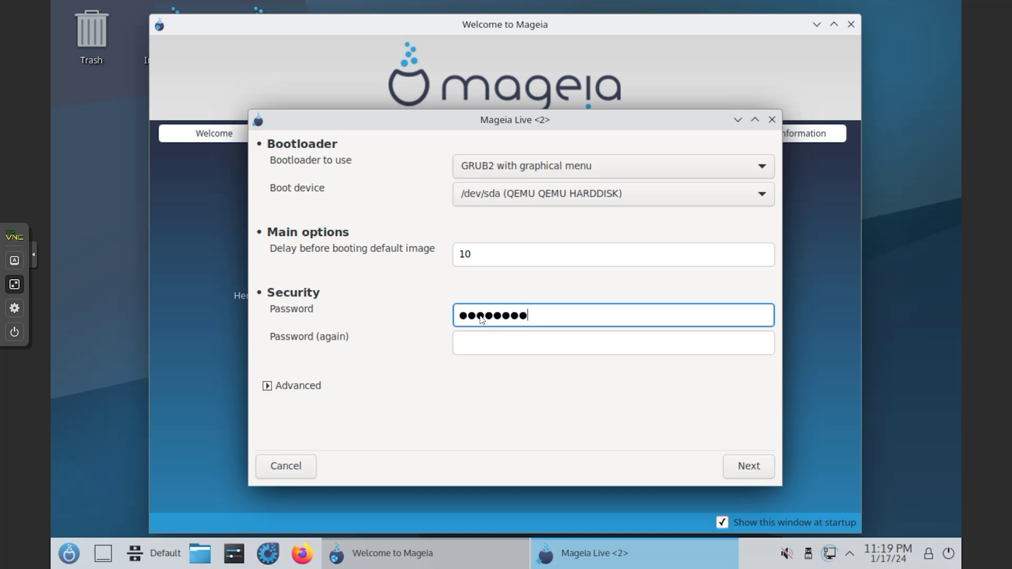
{"action": "left_click", "coordinate": [508, 343]}
{"action": "type", "text": "********"}
{"action": "left_click", "coordinate": [925, 393]}
{"action": "left_click", "coordinate": [925, 459]}
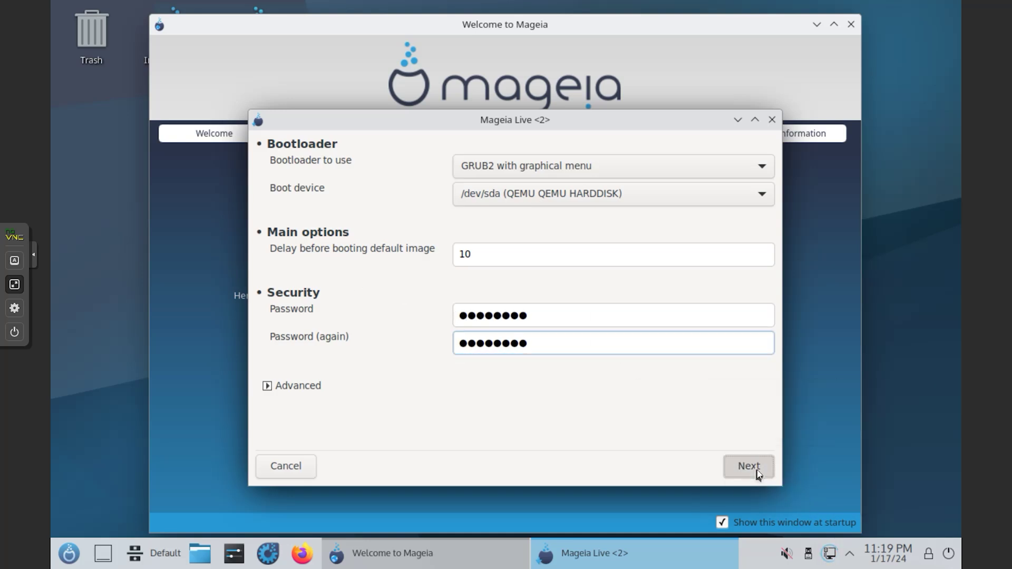
{"action": "left_click", "coordinate": [729, 463]}
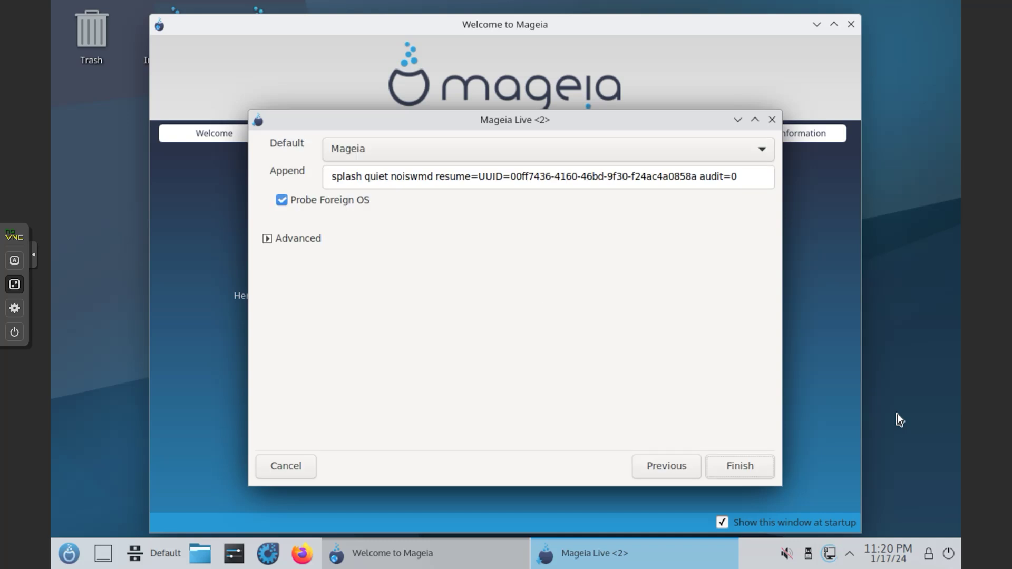
{"action": "left_click", "coordinate": [744, 467]}
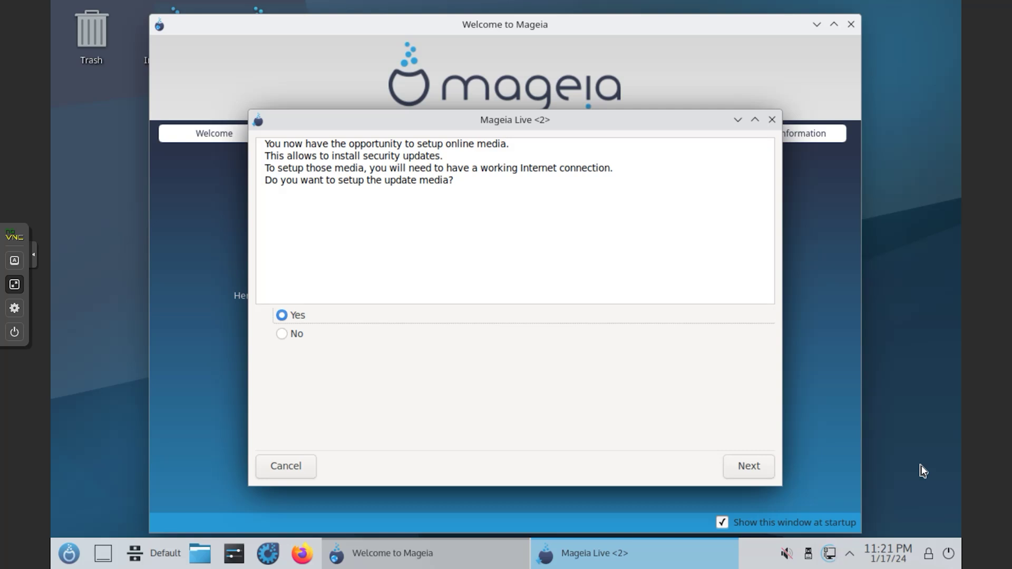
Choose a wired Ethernet connection on ens18 with manual IP configuration.
{"action": "left_click", "coordinate": [769, 476]}
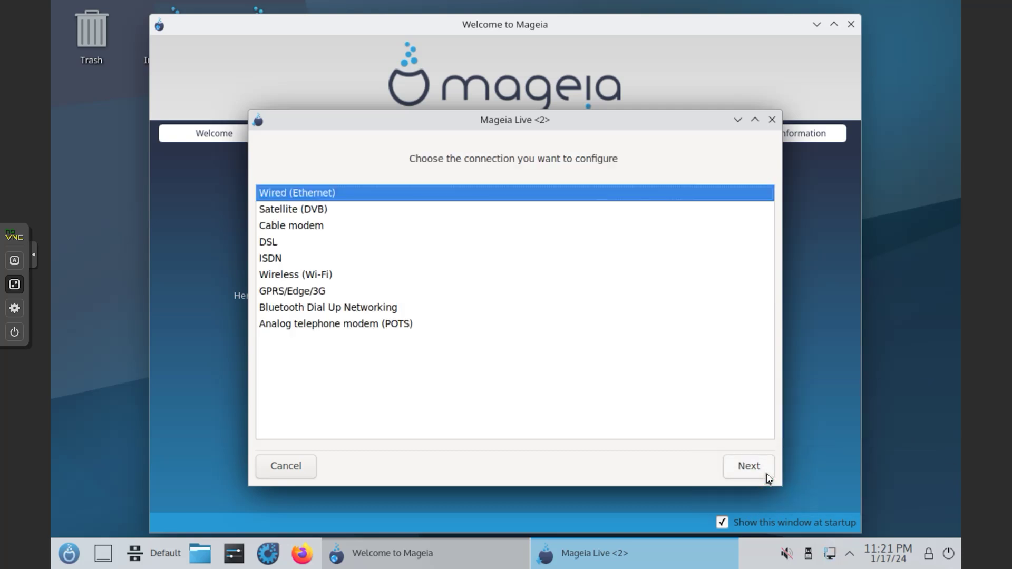
{"action": "left_click", "coordinate": [768, 475]}
{"action": "left_click", "coordinate": [768, 476]}
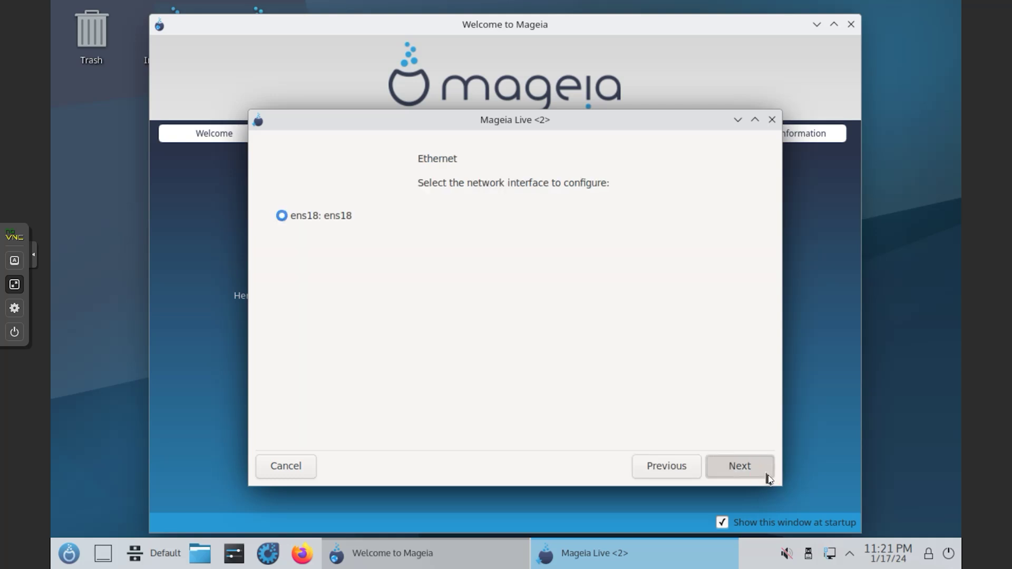
{"action": "left_click", "coordinate": [378, 250]}
{"action": "left_click", "coordinate": [749, 469]}
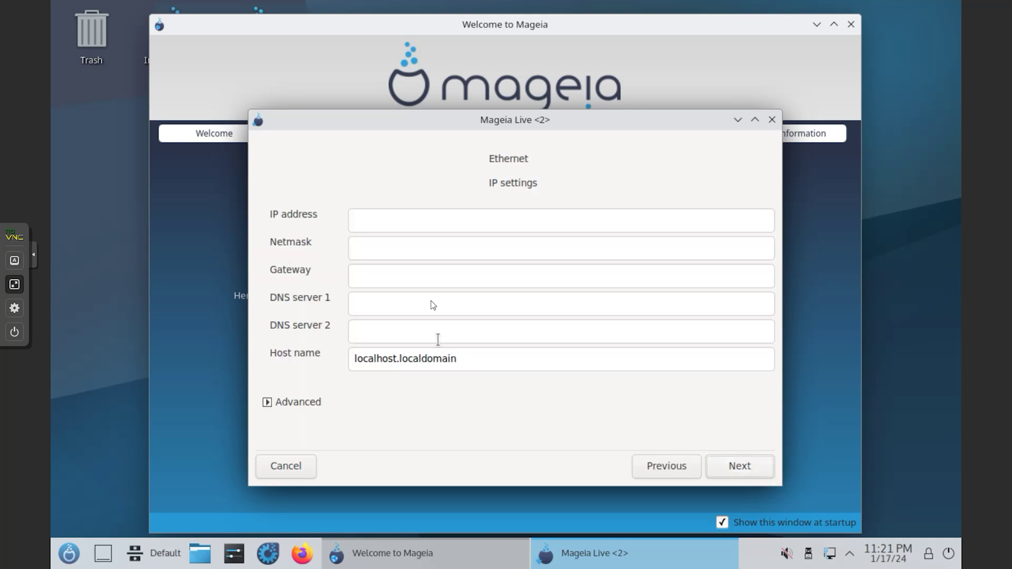
Enter IP 192.168.100.144, netmask 255.255.255.0, gateway 192.168.100.1 and DNS 1.1.1.1.
{"action": "left_click", "coordinate": [377, 230]}
{"action": "type", "text": "1"}
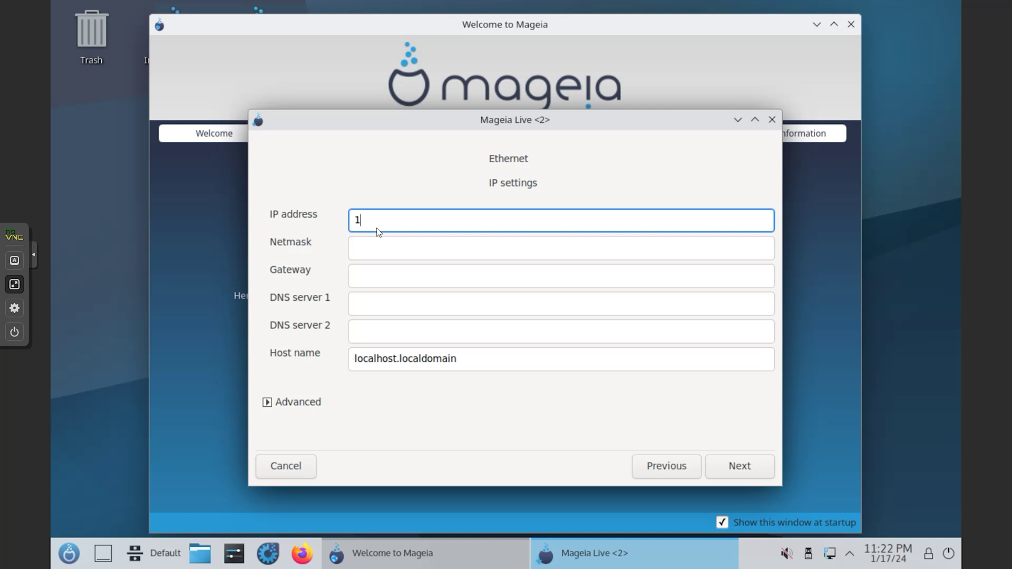
{"action": "type", "text": "92.168.100.1144"}
{"action": "left_click", "coordinate": [381, 248]}
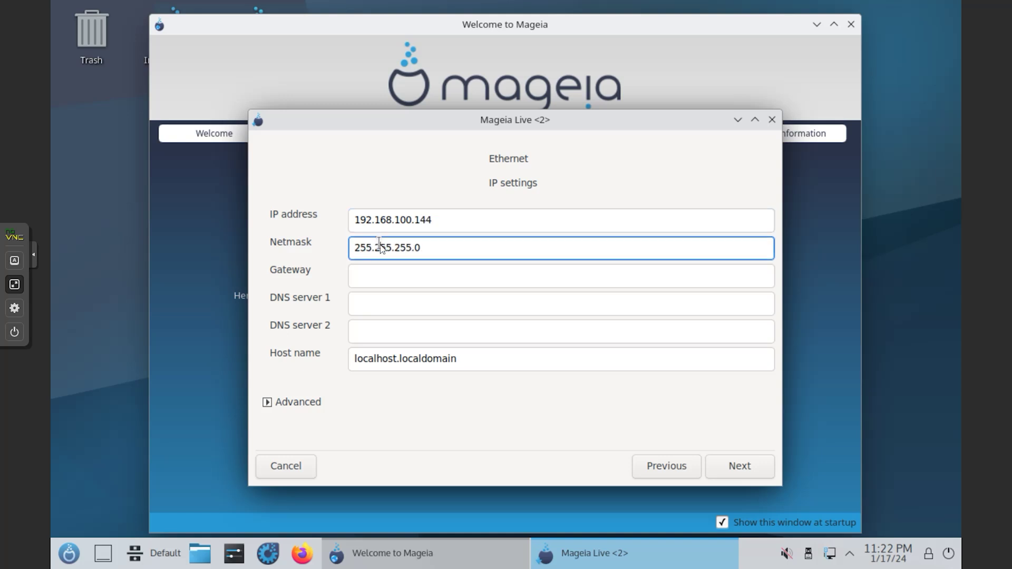
{"action": "left_click", "coordinate": [372, 277]}
{"action": "type", "text": "192.16"}
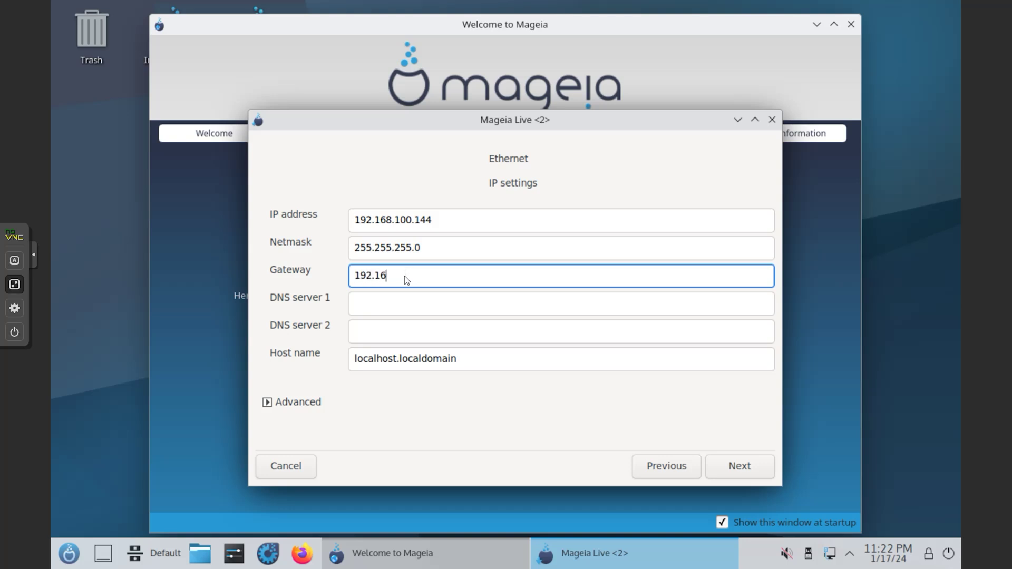
{"action": "type", "text": "8.100.1"}
{"action": "left_click", "coordinate": [397, 299]}
{"action": "type", "text": "1..1.1.1"}
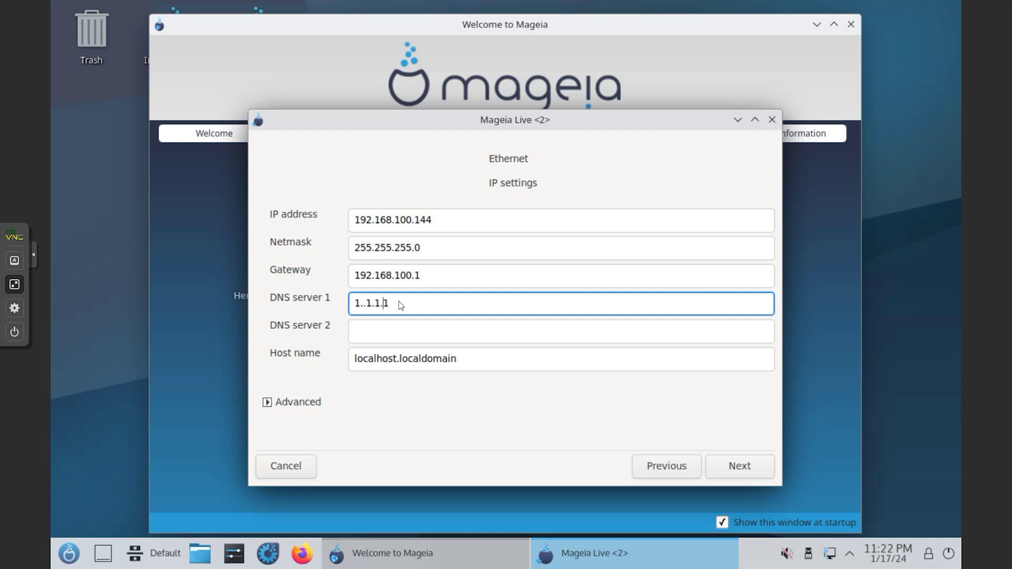
{"action": "key", "text": "BackSpace"}
Accept the defaults through the remaining network pages, skip the medium retry, and close the wizard.
{"action": "left_click", "coordinate": [729, 467]}
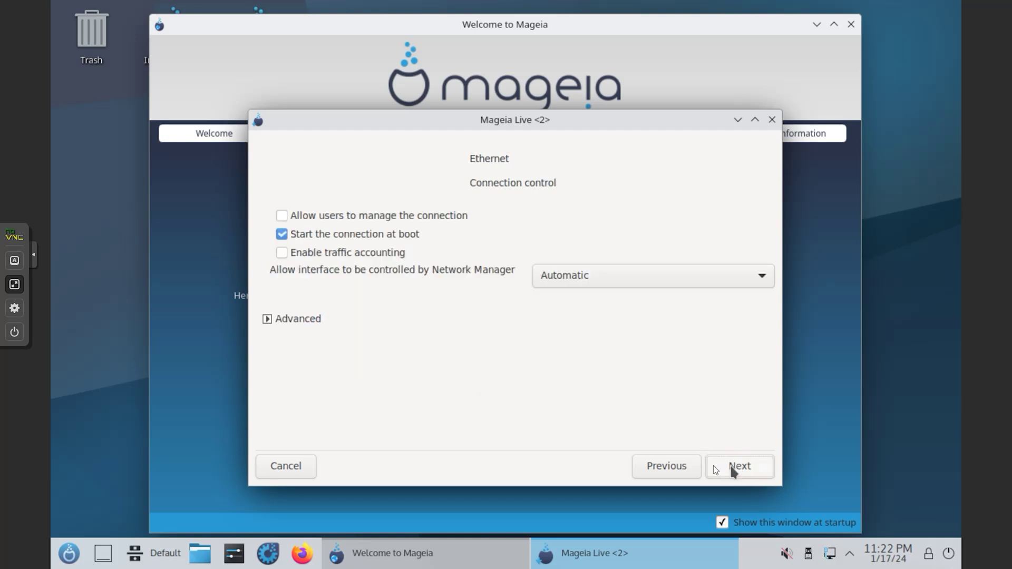
{"action": "left_click", "coordinate": [731, 465]}
{"action": "left_click", "coordinate": [734, 467]}
{"action": "left_click", "coordinate": [735, 468]}
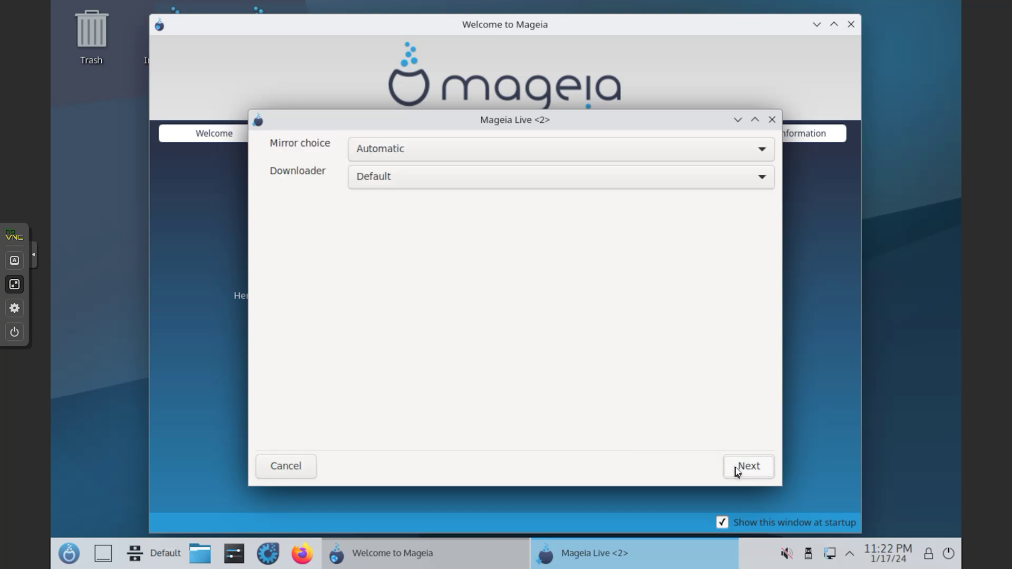
{"action": "left_click", "coordinate": [736, 469]}
{"action": "left_click", "coordinate": [737, 470]}
{"action": "key", "text": "Escape"}
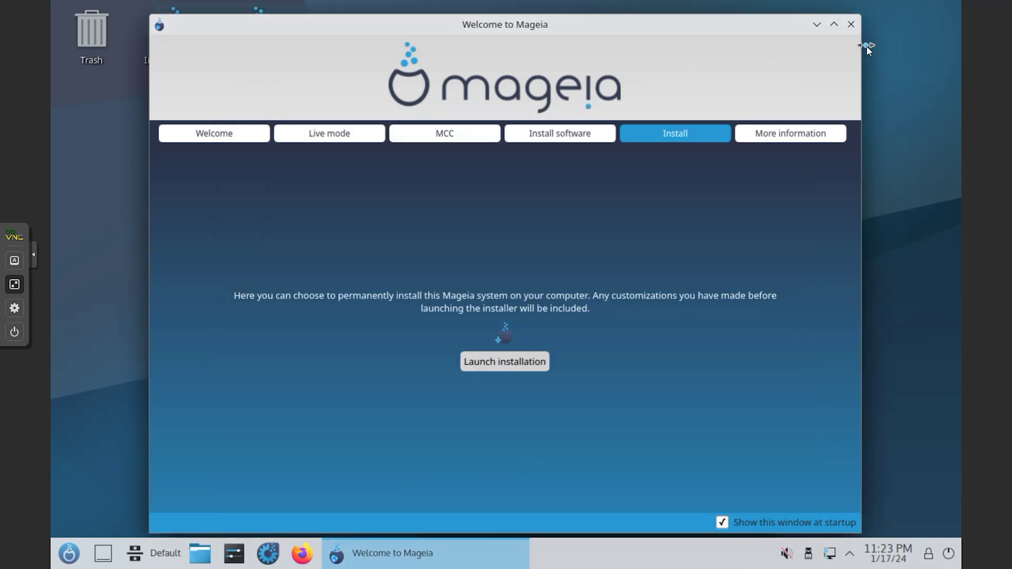
Close Welcome to Mageia, restart from Power / Session, and boot the default Mageia entry.
{"action": "left_click", "coordinate": [851, 24]}
{"action": "left_click", "coordinate": [69, 553]}
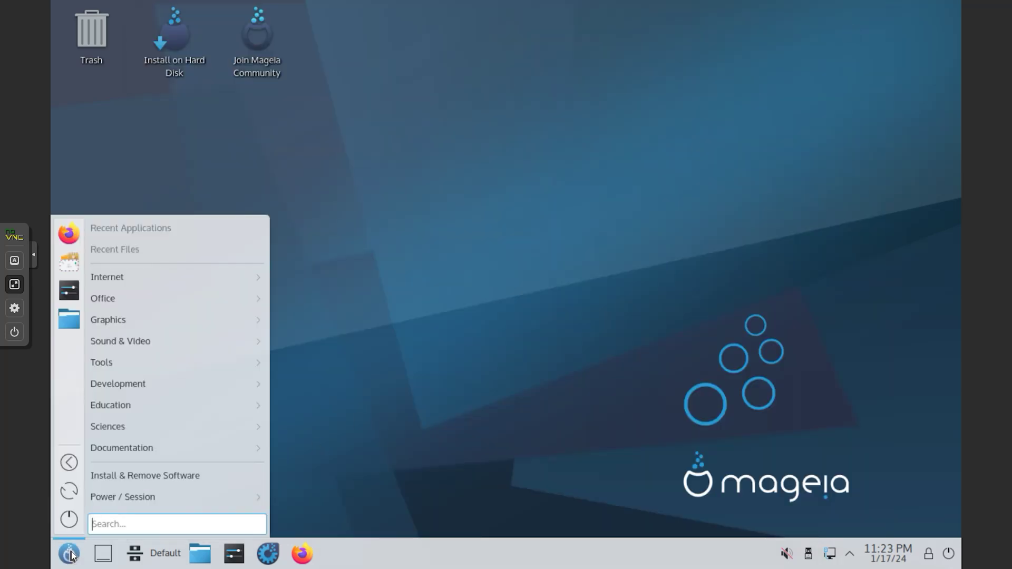
{"action": "left_click", "coordinate": [71, 522]}
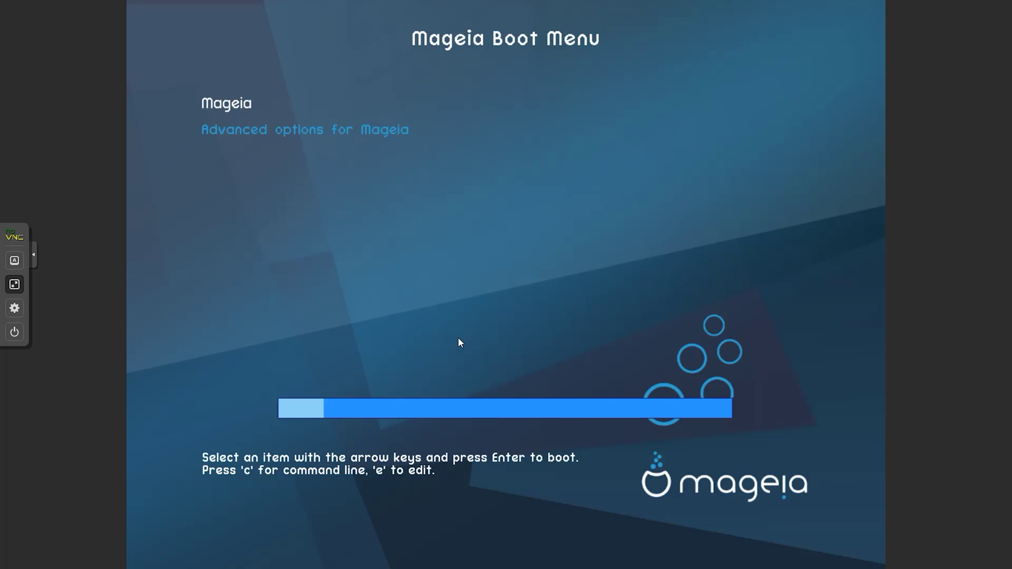
{"action": "key", "text": "Return"}
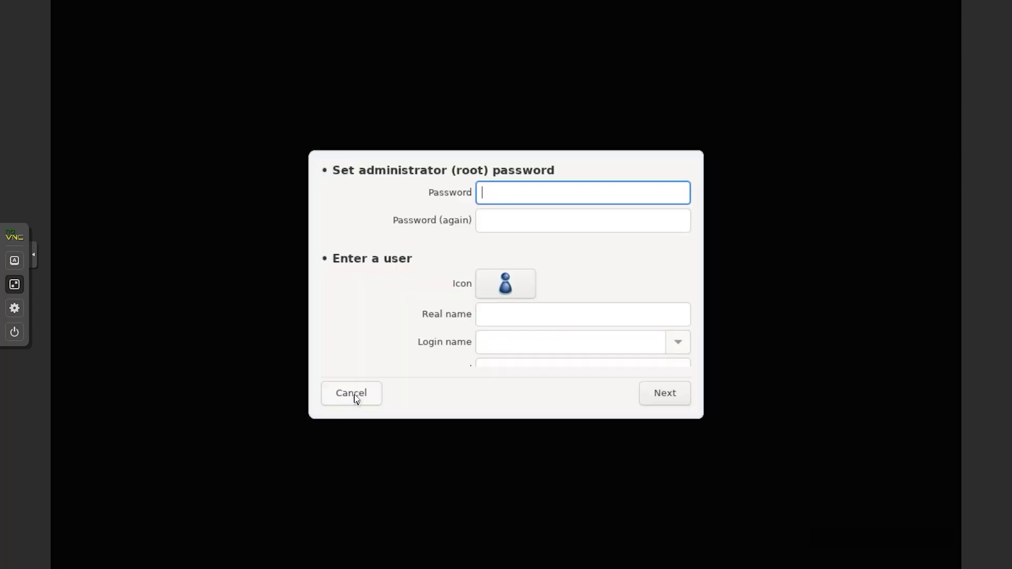
Enter and confirm the root administrator password.
{"action": "type", "text": "********"}
{"action": "key", "text": "Tab"}
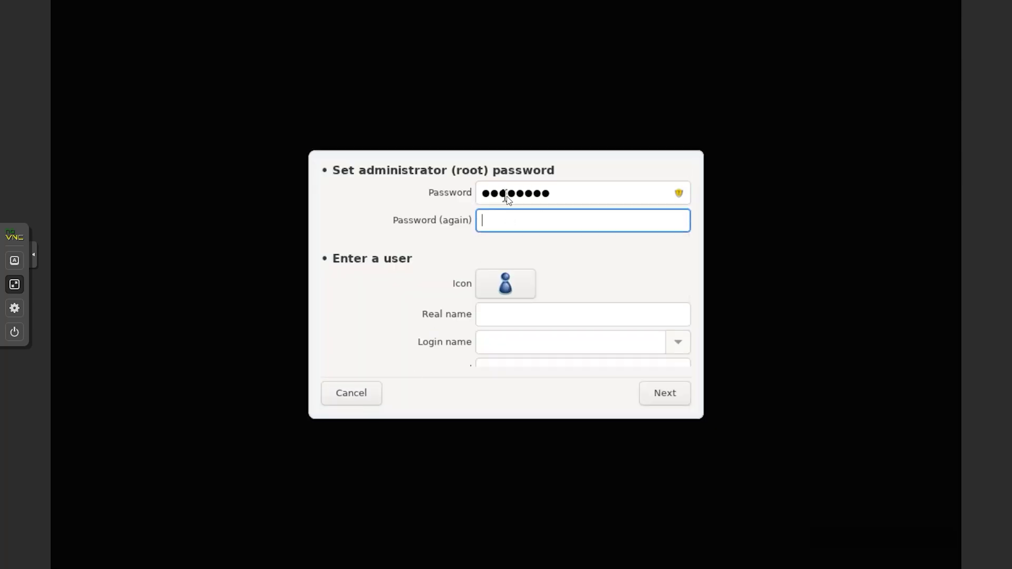
{"action": "type", "text": "********"}
Create the first user with its real name, auto-filled login name and confirmed password.
{"action": "left_click", "coordinate": [502, 313]}
{"action": "type", "text": "techpassport"}
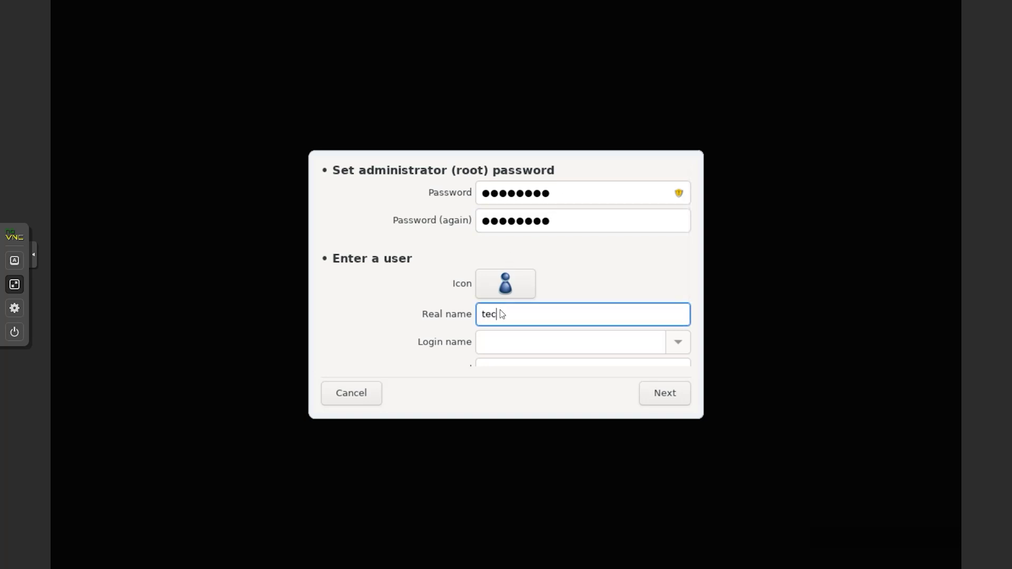
{"action": "left_click", "coordinate": [506, 341]}
{"action": "scroll", "coordinate": [542, 339], "scroll_direction": "down", "scroll_amount": 3}
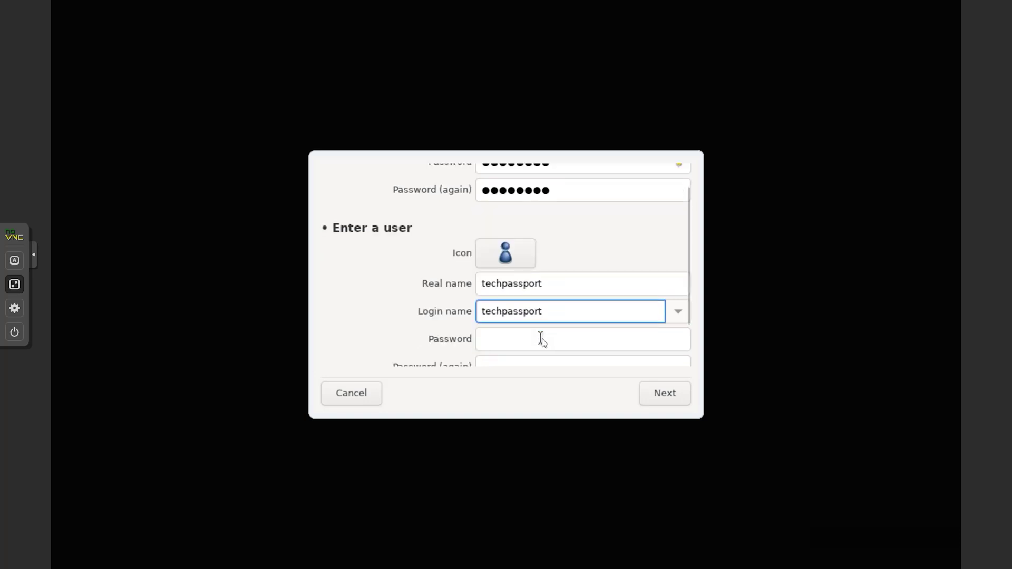
{"action": "left_click", "coordinate": [511, 290]}
{"action": "type", "text": "********"}
{"action": "key", "text": "Tab"}
{"action": "type", "text": "********"}
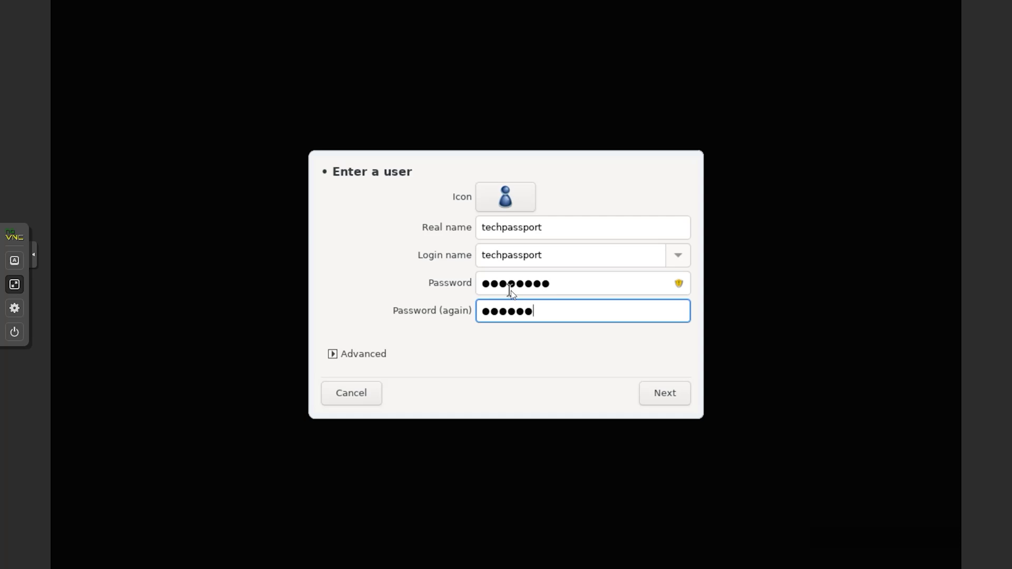
{"action": "left_click", "coordinate": [665, 394]}
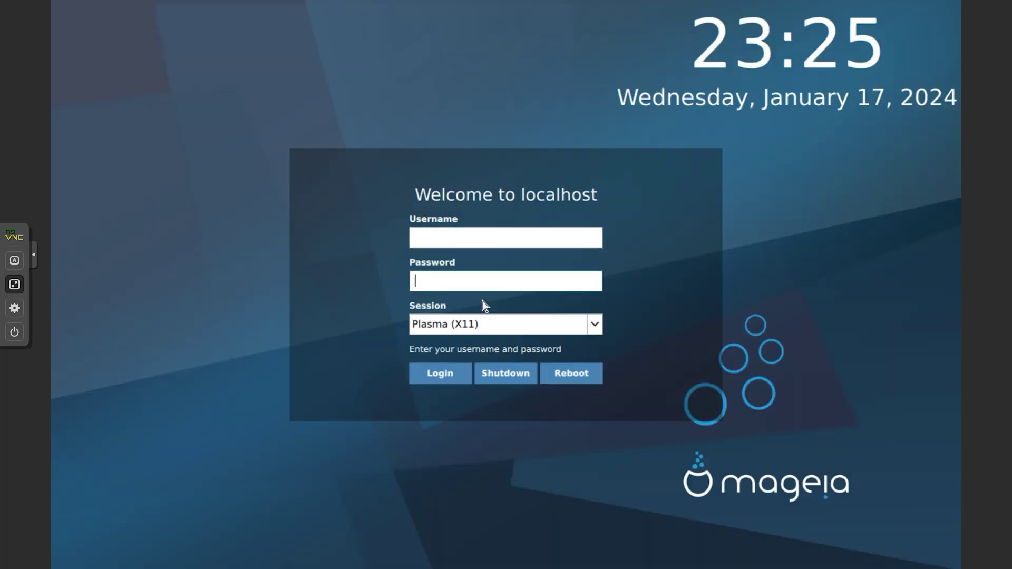
Sign in to the Plasma (X11) session with the new user's username and password.
{"action": "left_click", "coordinate": [497, 237]}
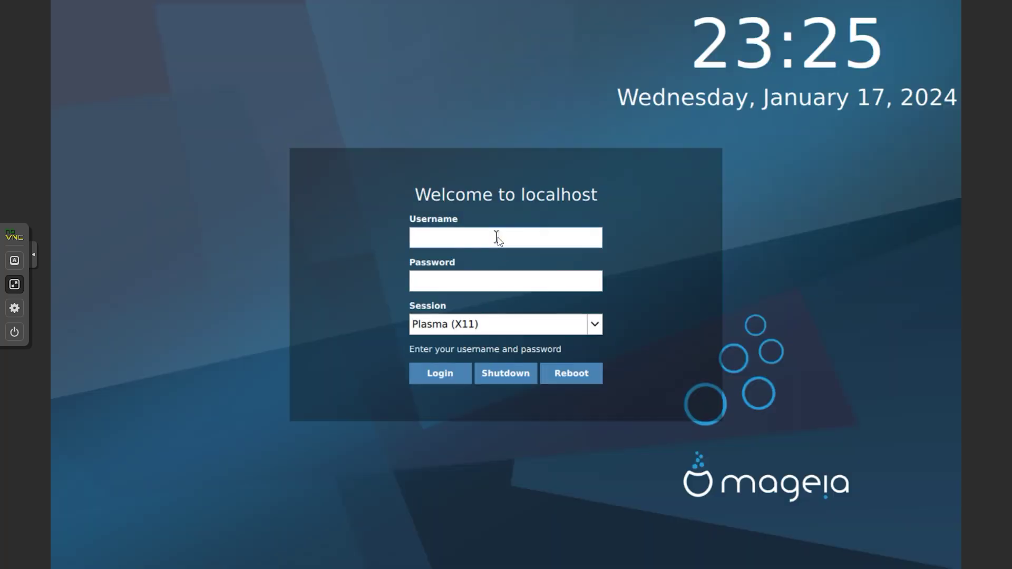
{"action": "type", "text": "techpassport"}
{"action": "left_click", "coordinate": [465, 280]}
{"action": "type", "text": "********"}
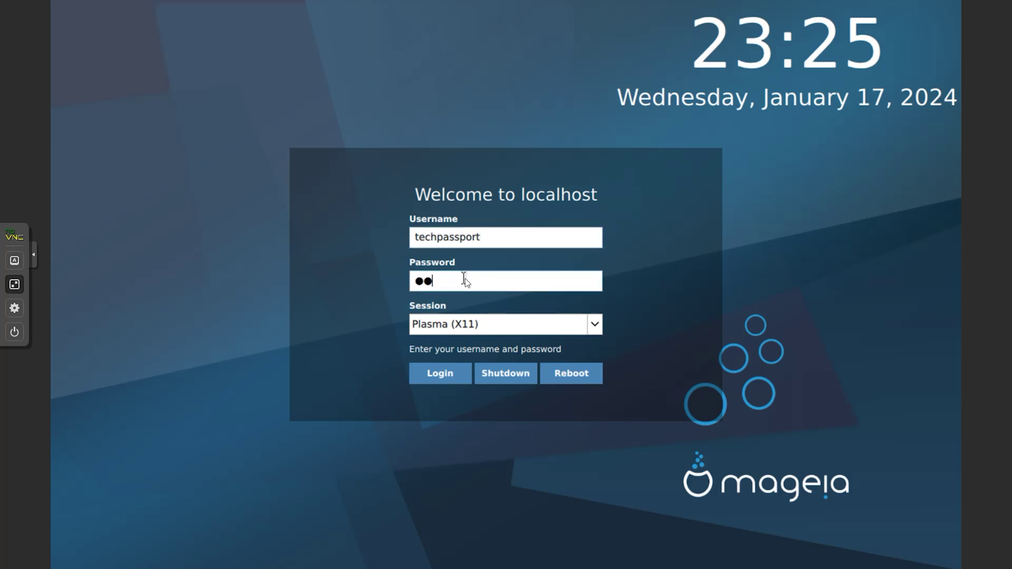
{"action": "left_click", "coordinate": [441, 374]}
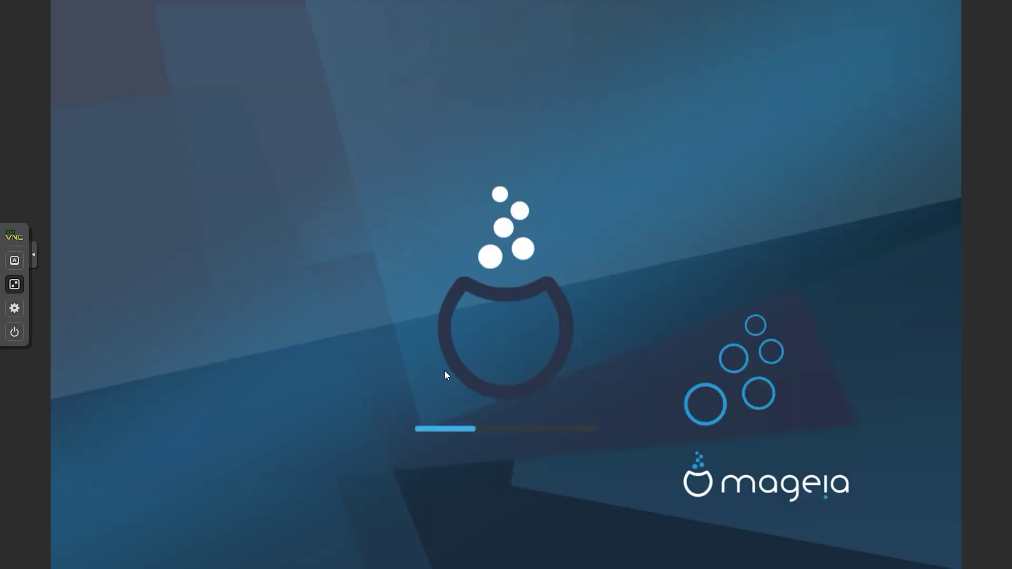
Browse the Media sources, Update, MCC, Install software and Applications pages of Welcome to Mageia.
{"action": "left_click", "coordinate": [273, 134]}
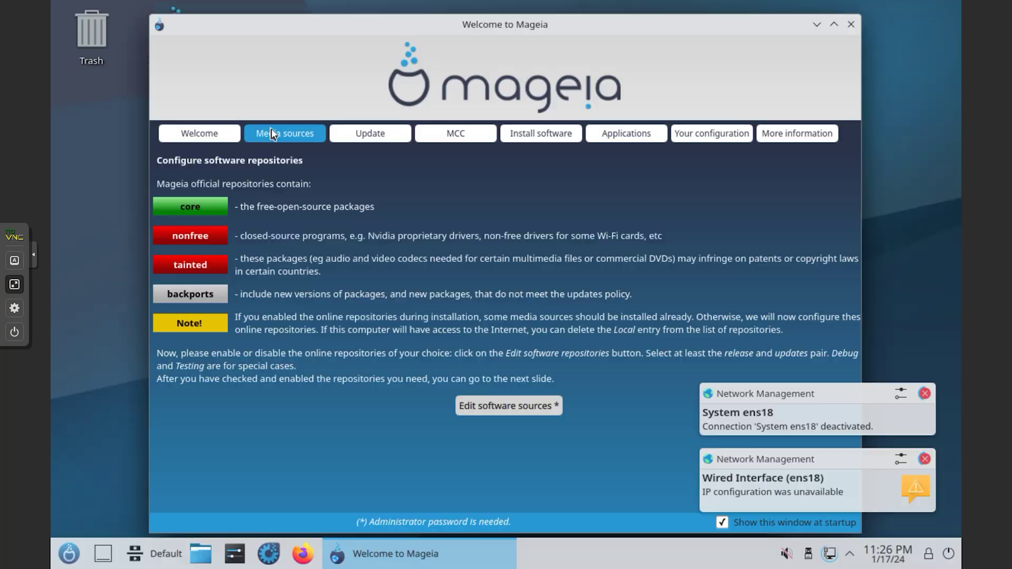
{"action": "left_click", "coordinate": [361, 138]}
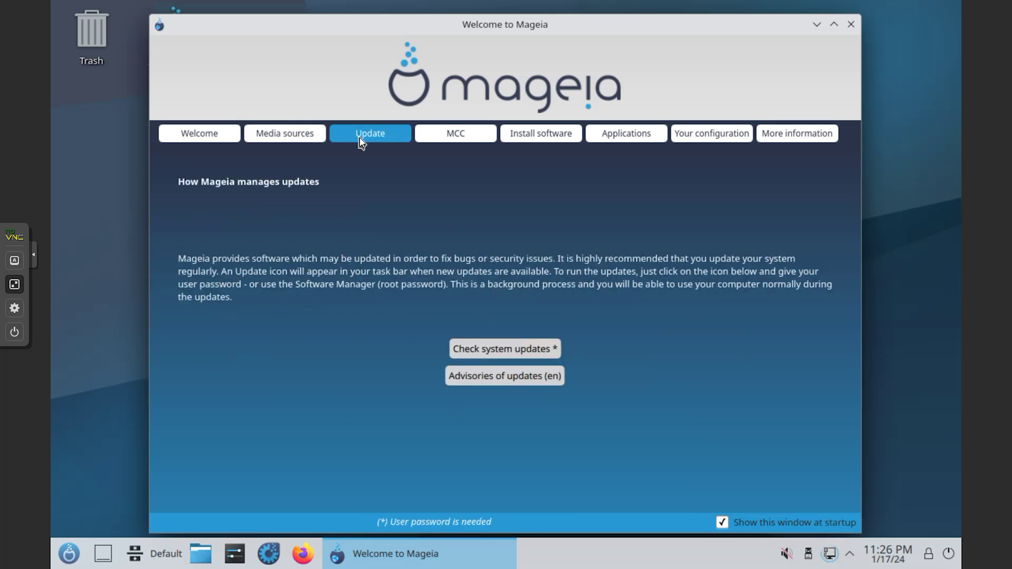
{"action": "left_click", "coordinate": [451, 138]}
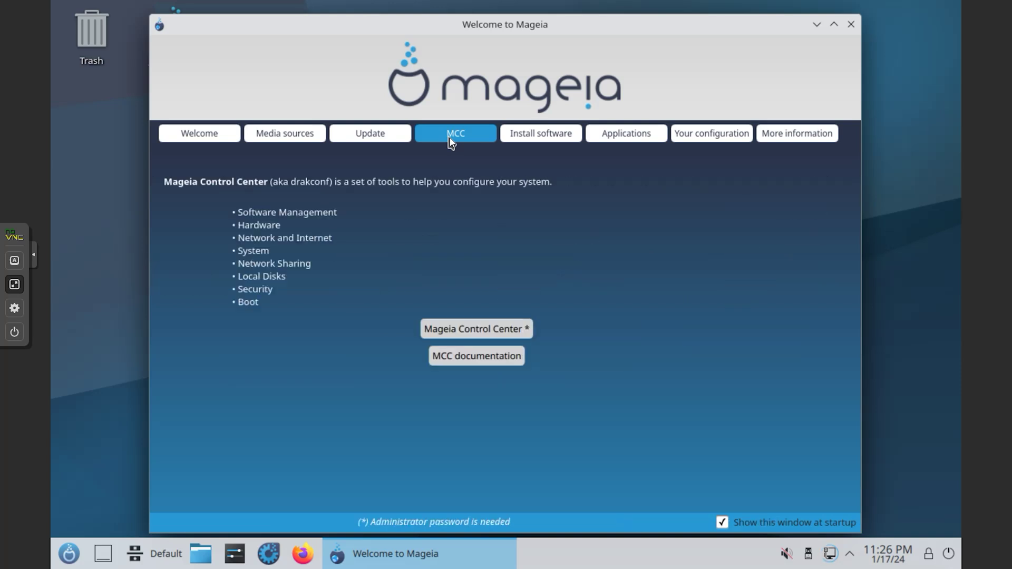
{"action": "left_click", "coordinate": [531, 141]}
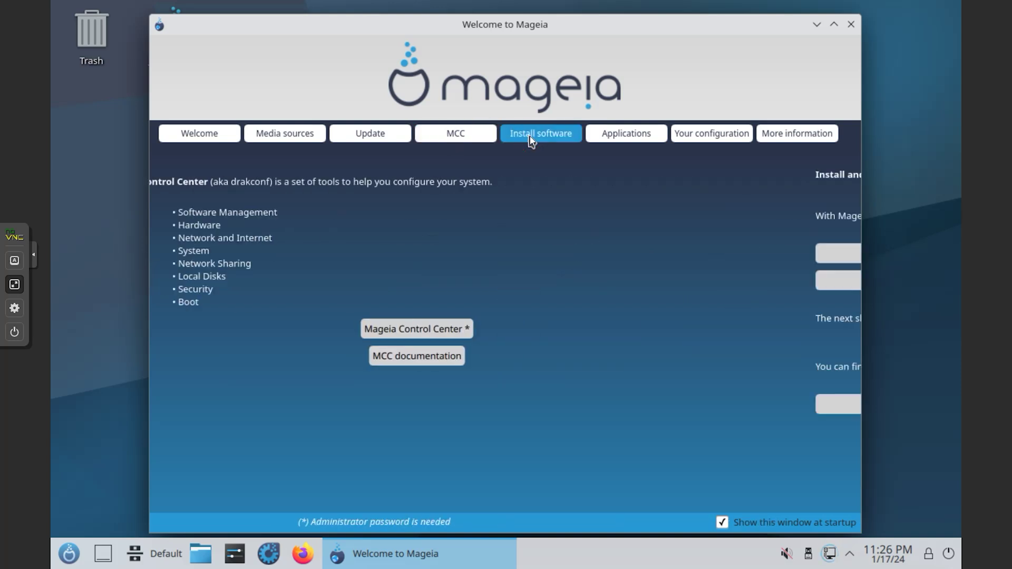
{"action": "left_click", "coordinate": [631, 135]}
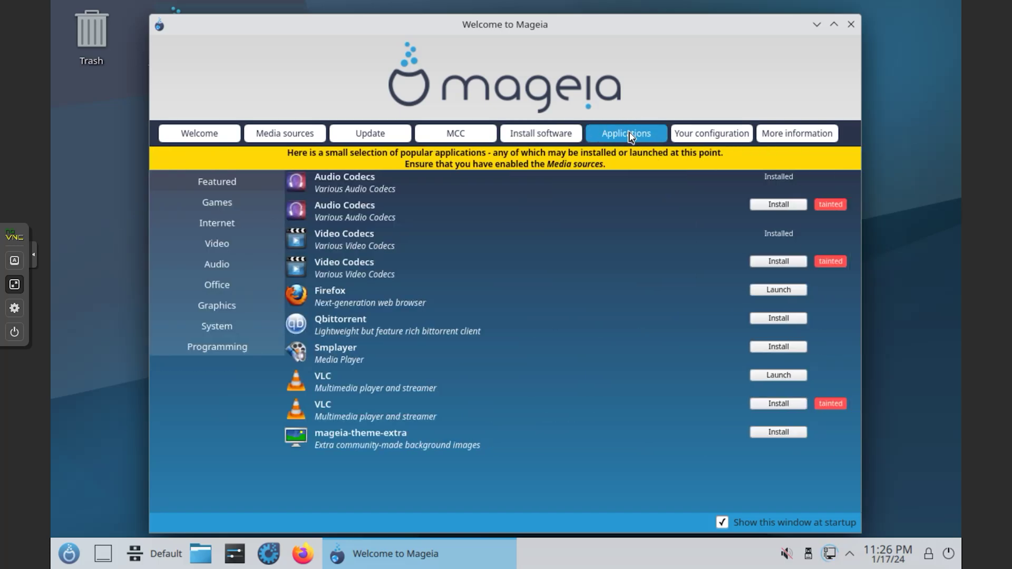